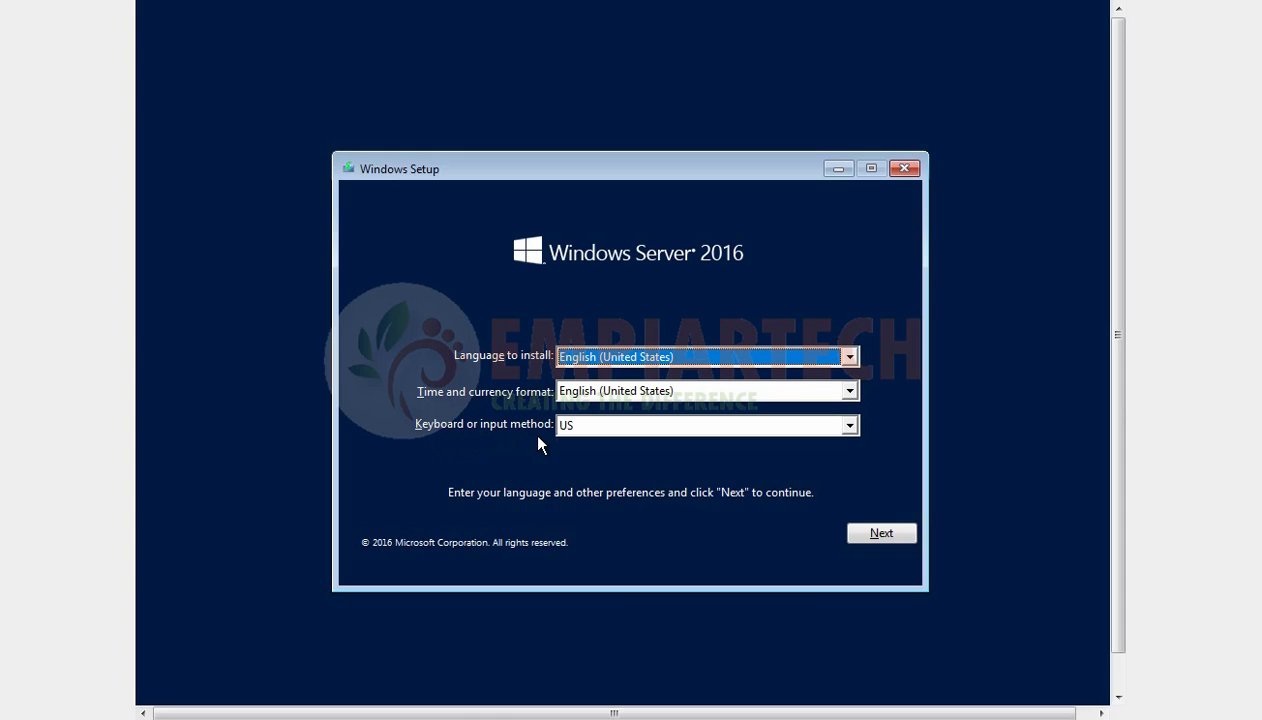
Step: Keep English (United States) as the install language, set the time and currency format to English (India), and continue
{"action": "left_click", "coordinate": [613, 360]}
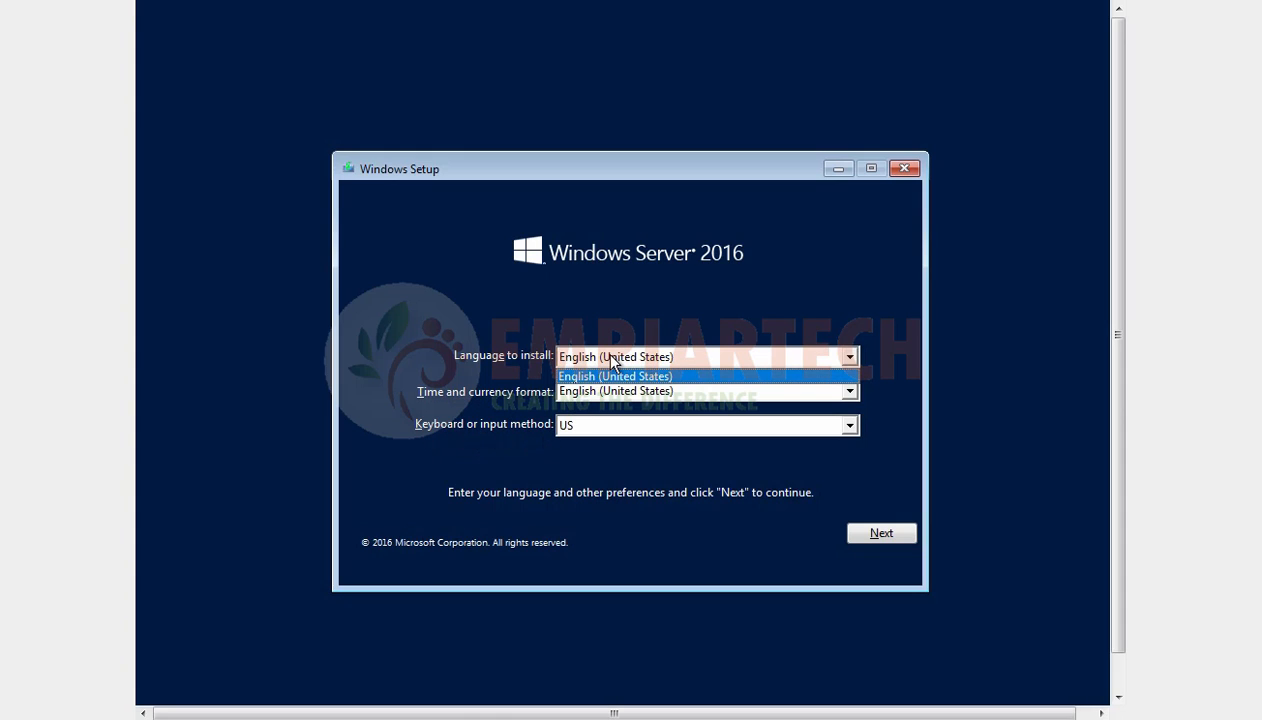
{"action": "left_click", "coordinate": [637, 376]}
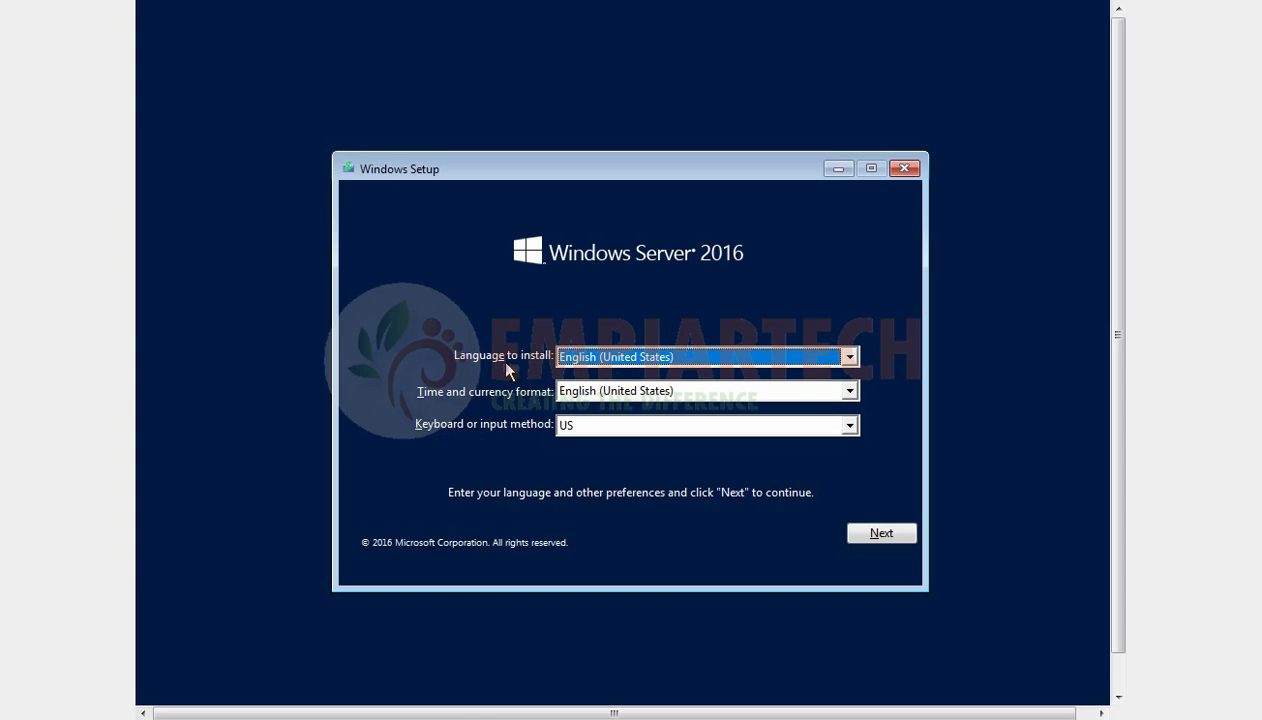
{"action": "left_click", "coordinate": [617, 386]}
{"action": "scroll", "coordinate": [645, 447], "scroll_direction": "up", "scroll_amount": 4}
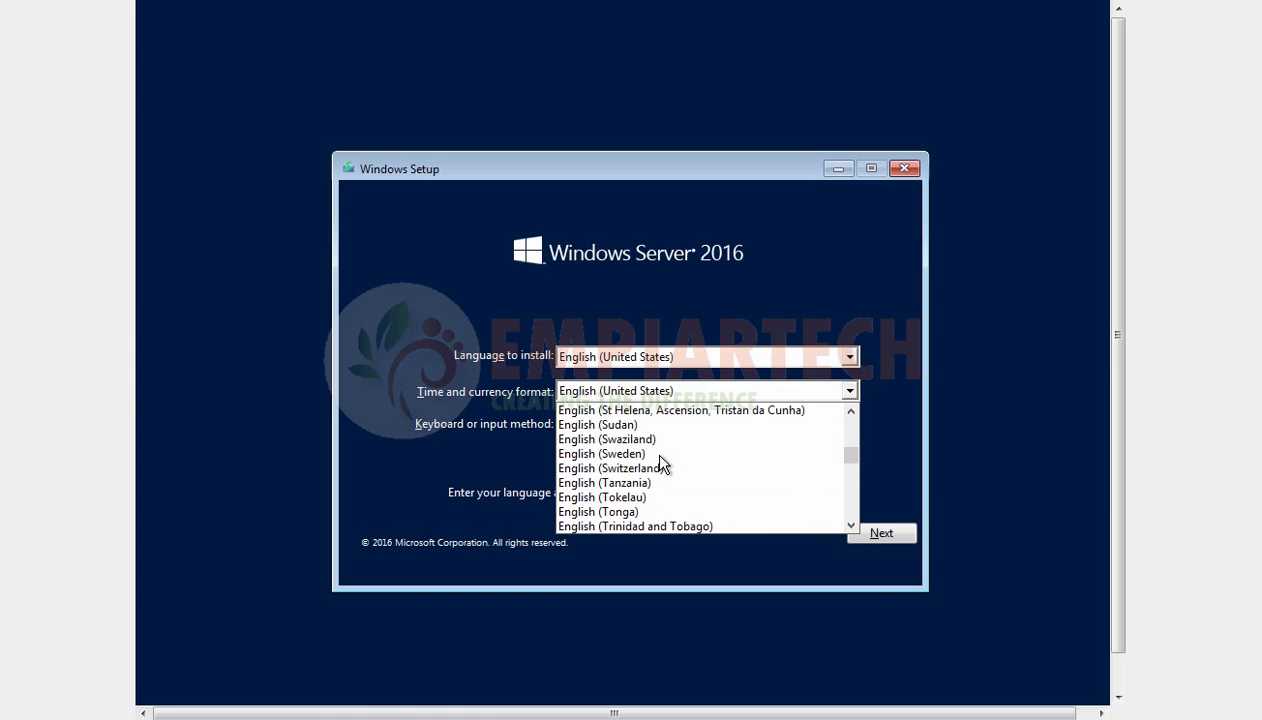
{"action": "scroll", "coordinate": [660, 463], "scroll_direction": "up", "scroll_amount": 16}
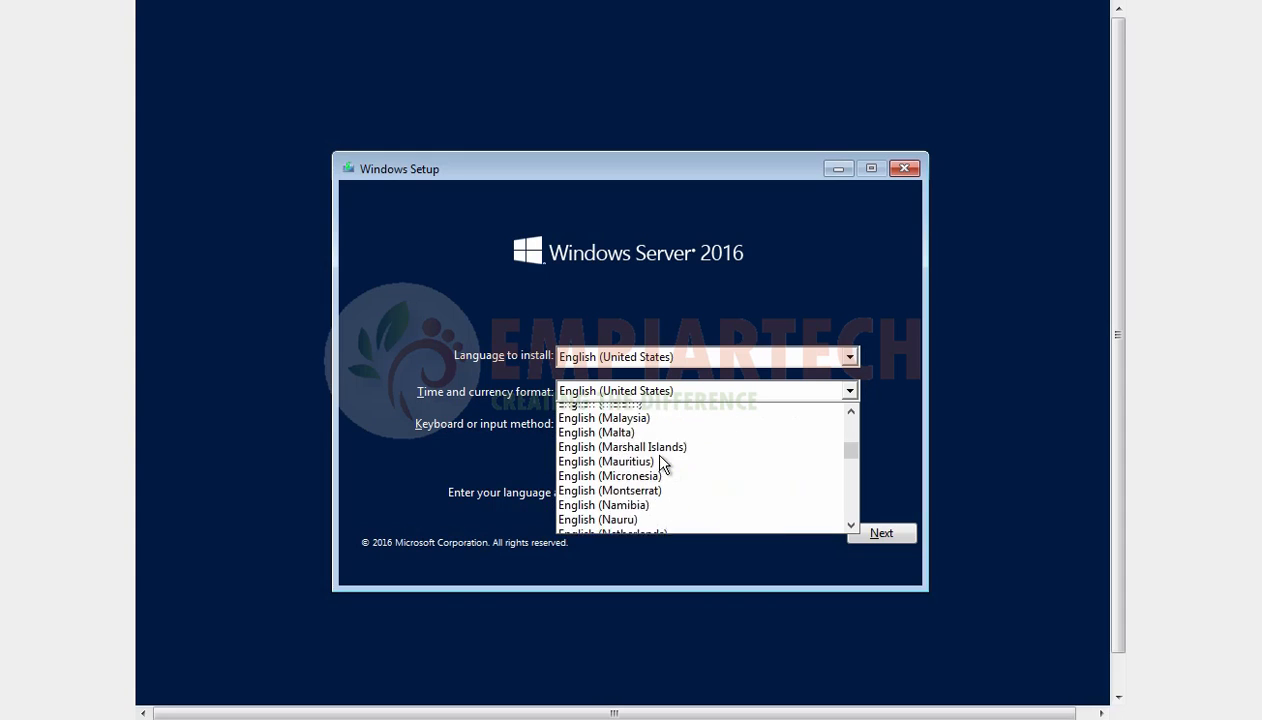
{"action": "scroll", "coordinate": [660, 463], "scroll_direction": "up", "scroll_amount": 1}
{"action": "left_click", "coordinate": [640, 469]}
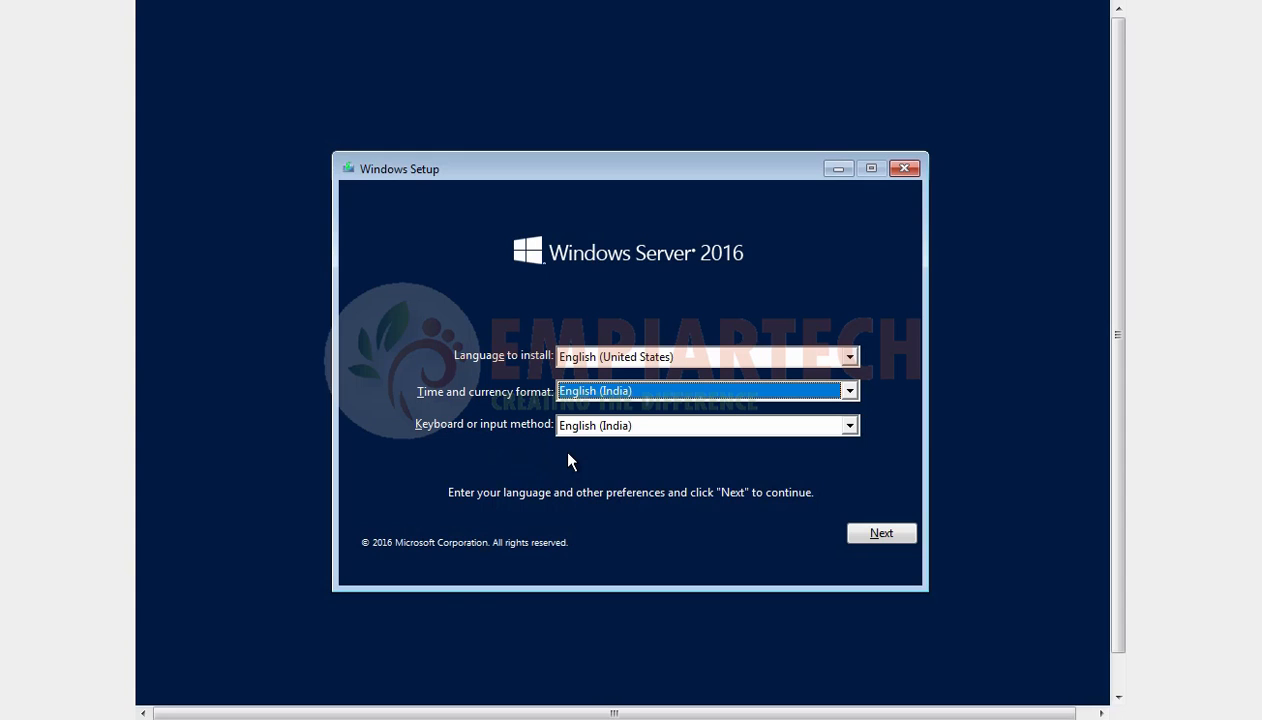
{"action": "left_click", "coordinate": [881, 536]}
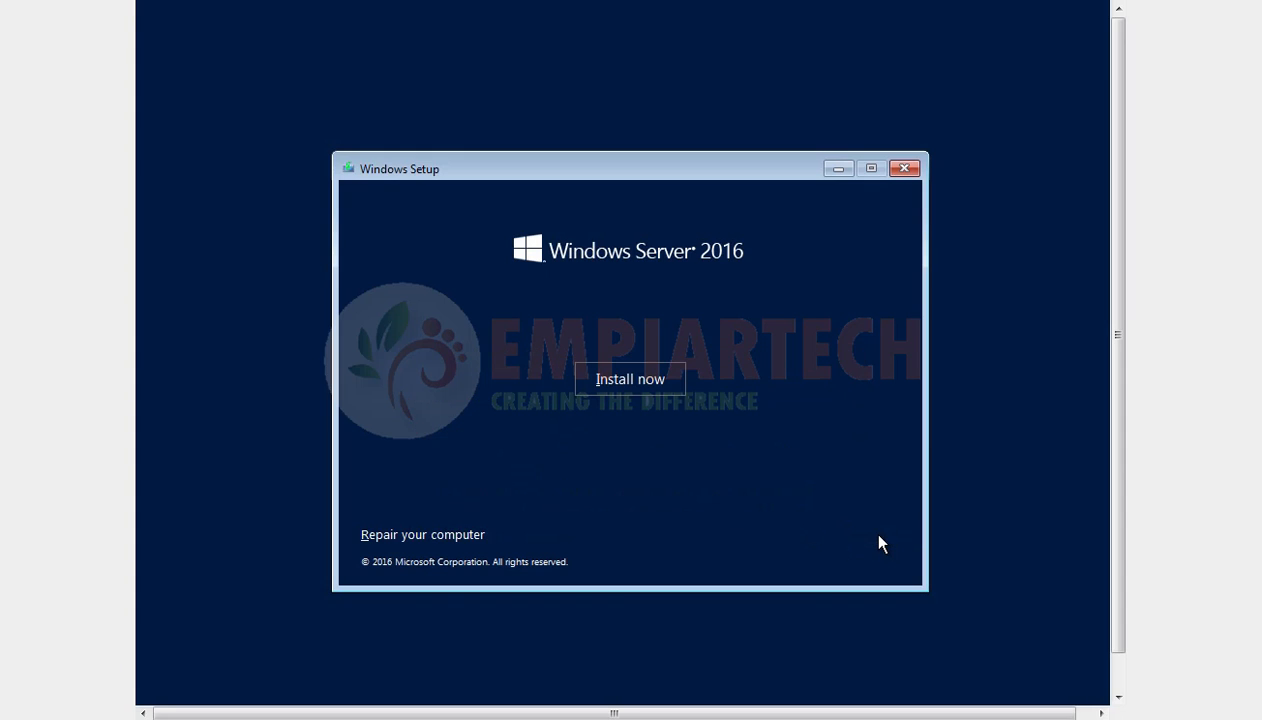
Step: Start the installation and choose Windows Server 2016 Datacenter Evaluation (Desktop Experience) as the operating system
{"action": "left_click", "coordinate": [632, 380]}
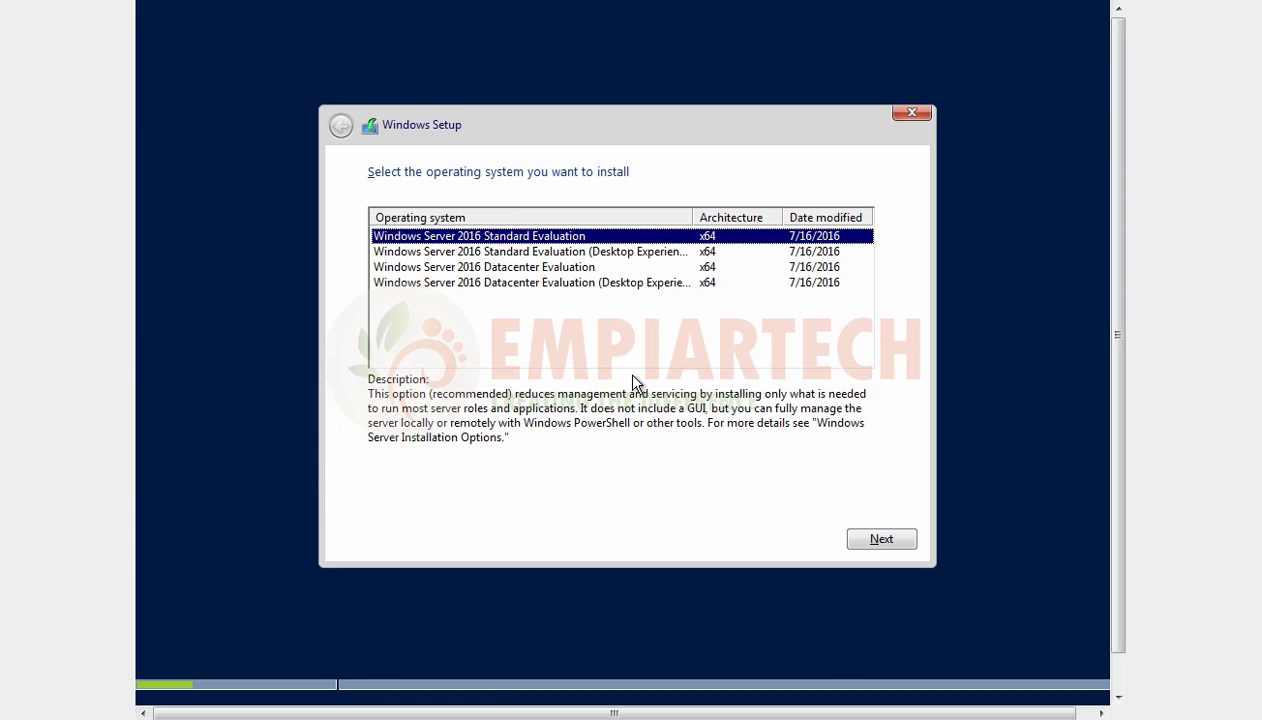
{"action": "left_click", "coordinate": [545, 253]}
{"action": "double_click", "coordinate": [694, 217]}
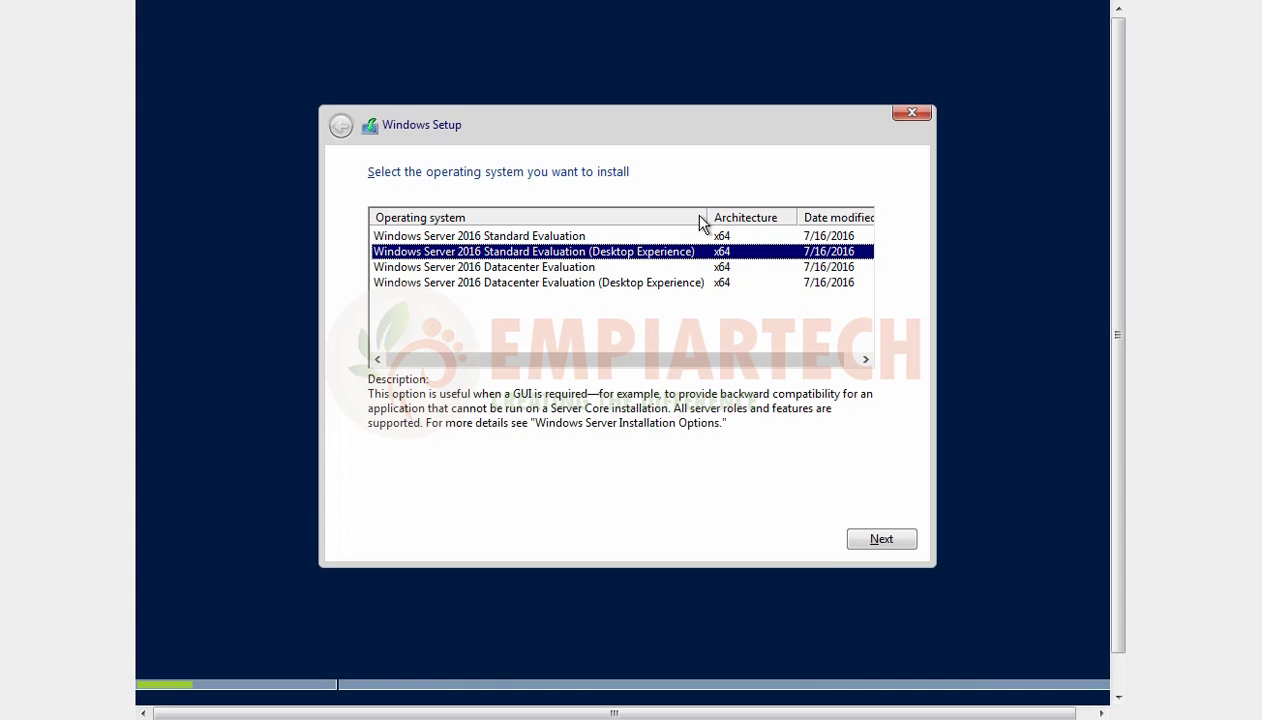
{"action": "left_click", "coordinate": [415, 269]}
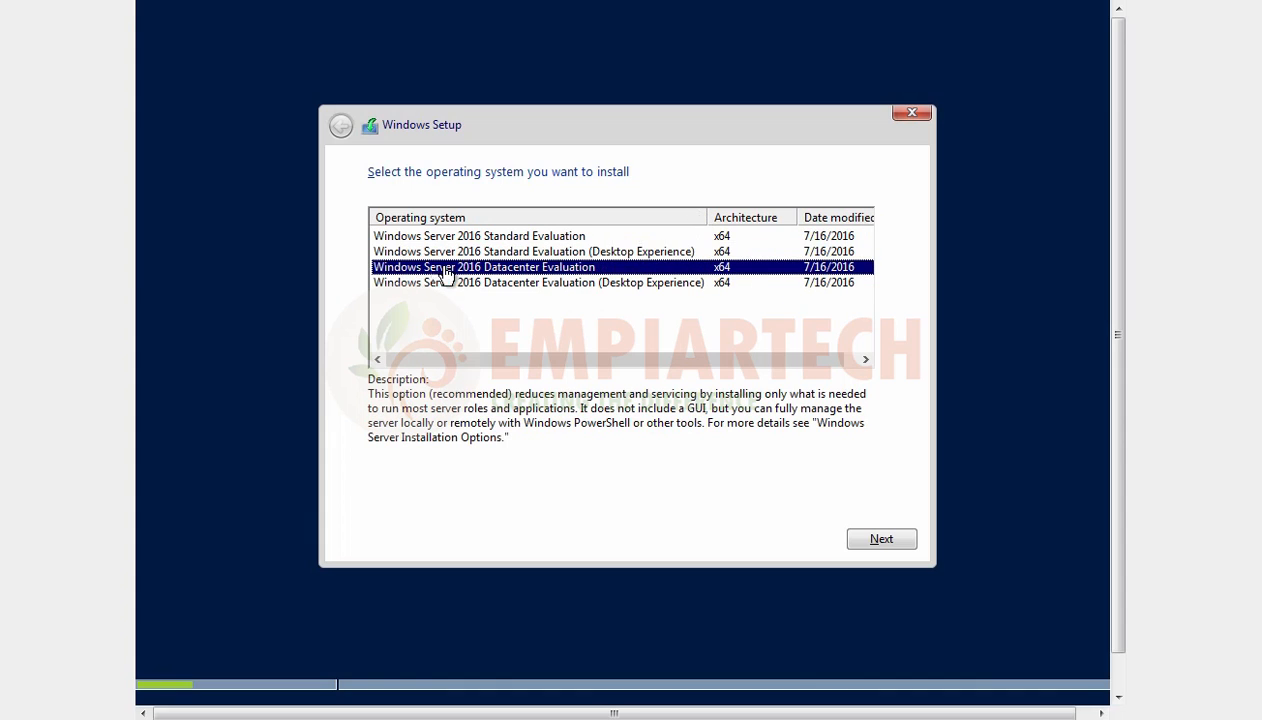
{"action": "left_click", "coordinate": [543, 284]}
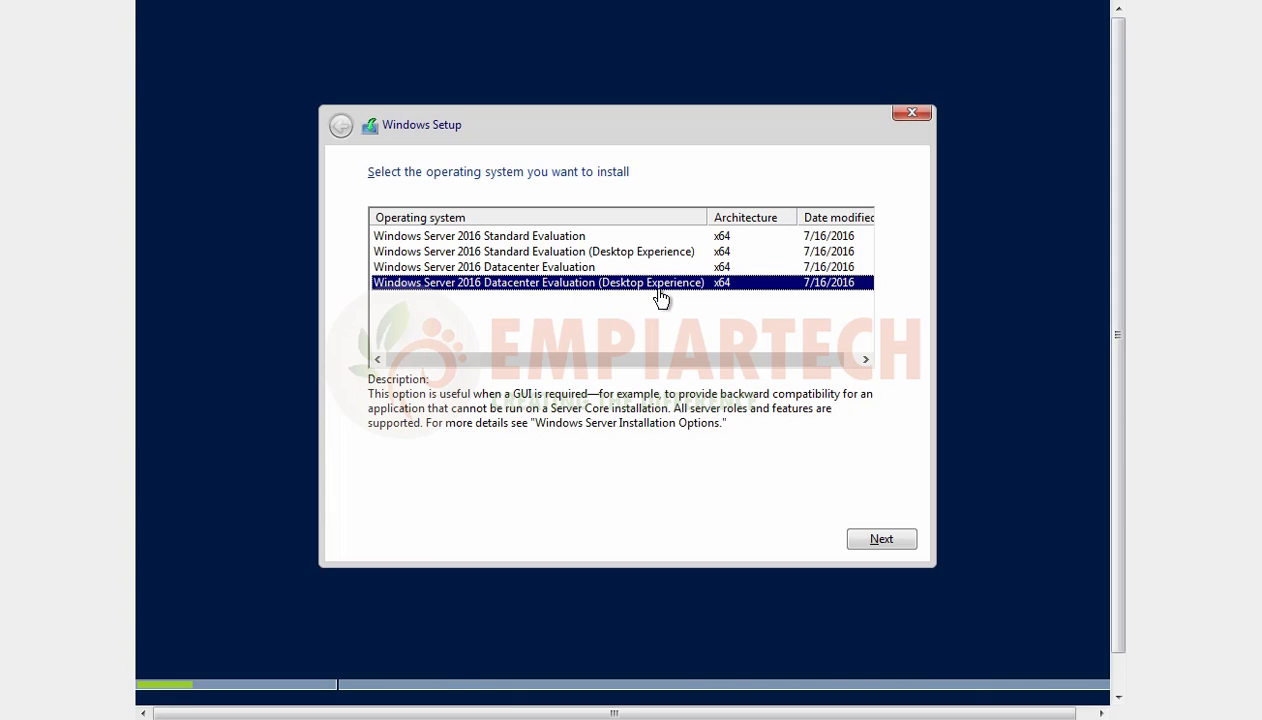
{"action": "left_click", "coordinate": [873, 538]}
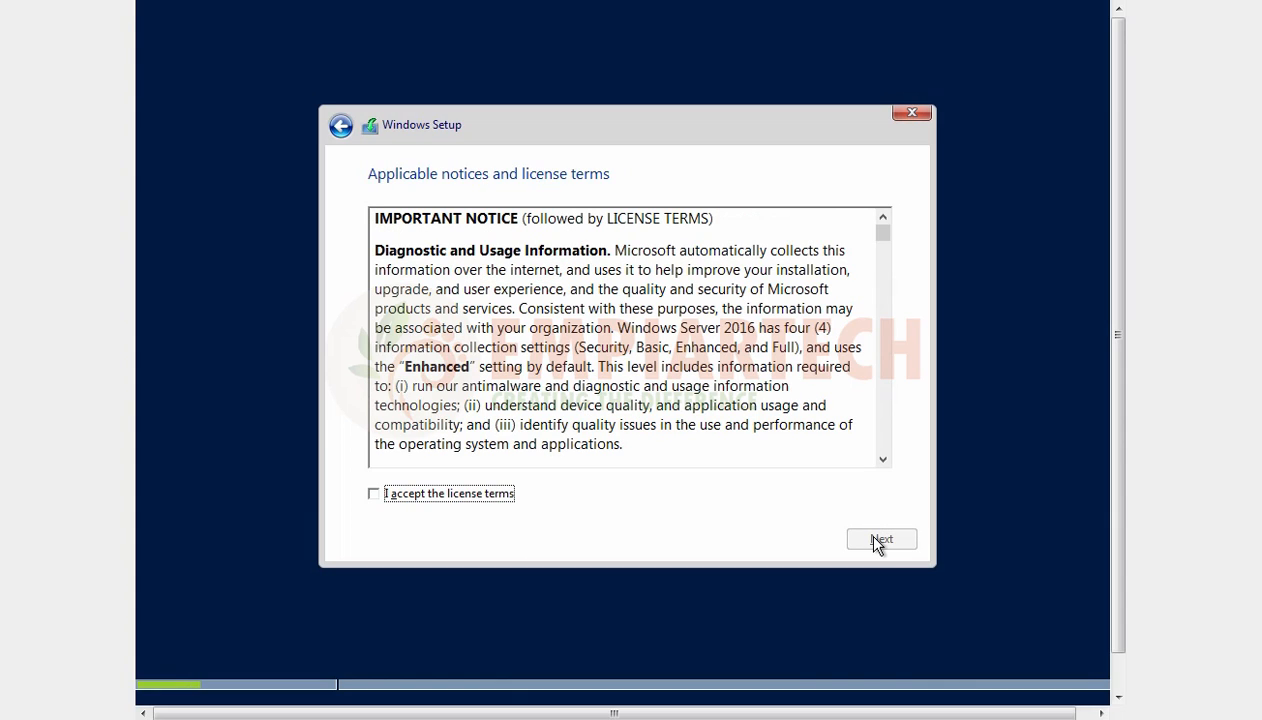
Step: Accept the license terms and choose the custom Windows-only installation type
{"action": "left_click", "coordinate": [375, 494]}
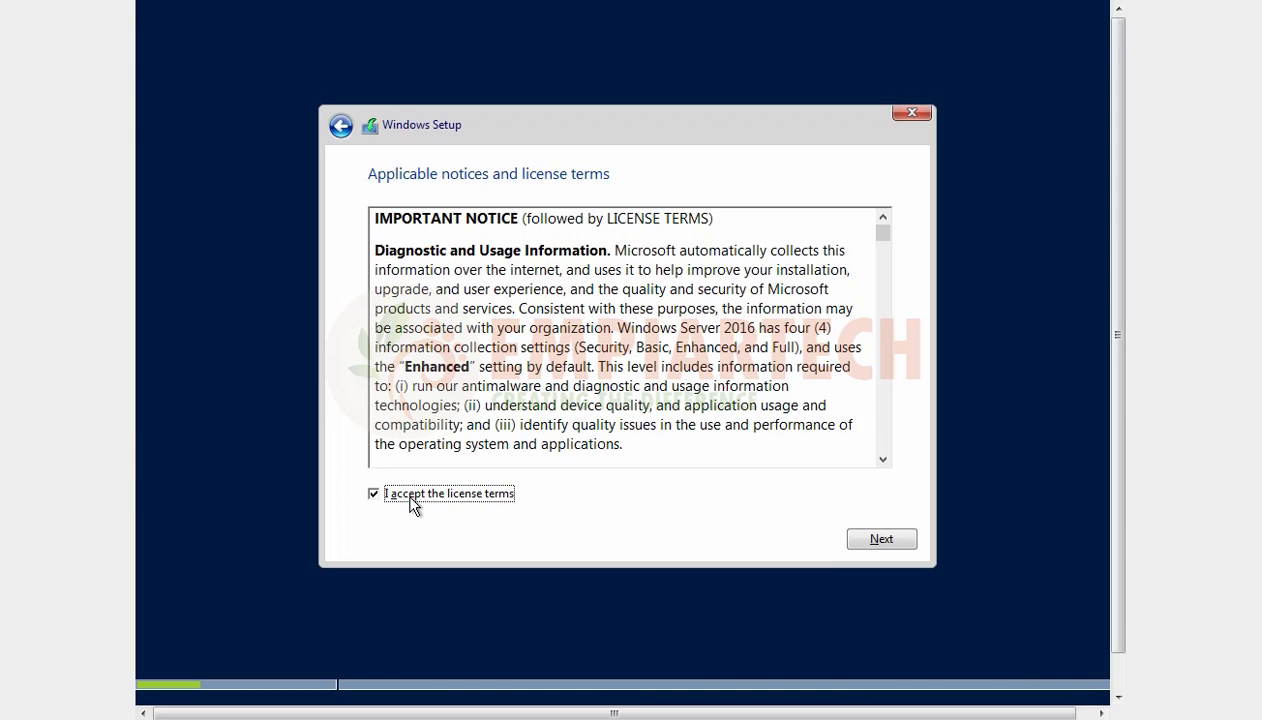
{"action": "left_click", "coordinate": [881, 540]}
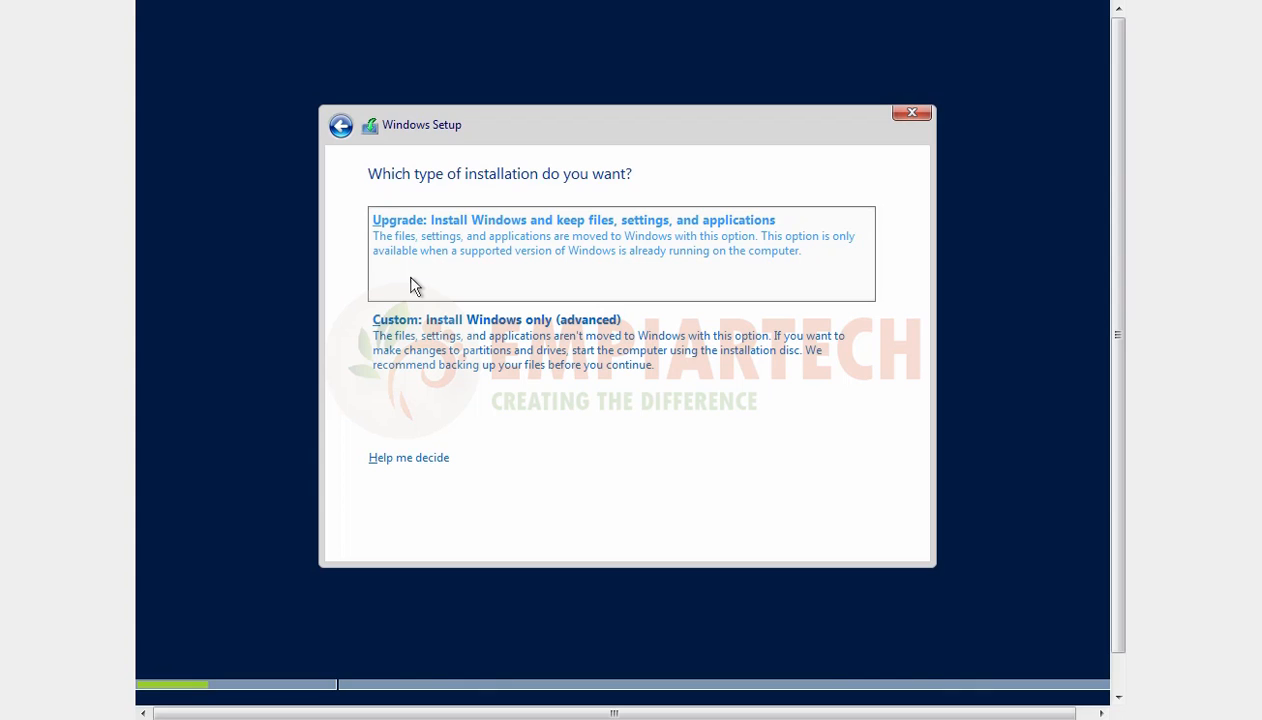
{"action": "left_click", "coordinate": [420, 370]}
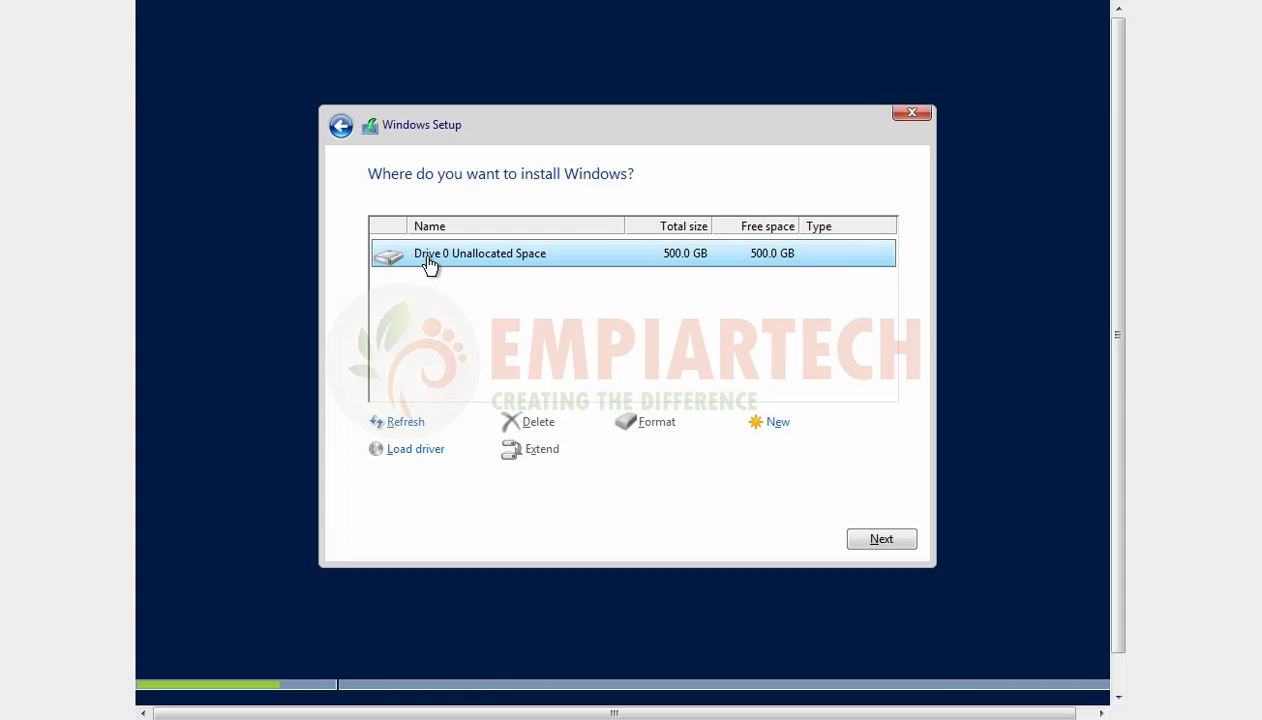
Step: Create a 204800 MB partition in the unallocated space of Drive 0 and install Windows on the new primary partition
{"action": "left_click", "coordinate": [780, 426]}
{"action": "left_click_drag", "start_coordinate": [714, 453], "coordinate": [645, 457]}
{"action": "type", "text": "204800"}
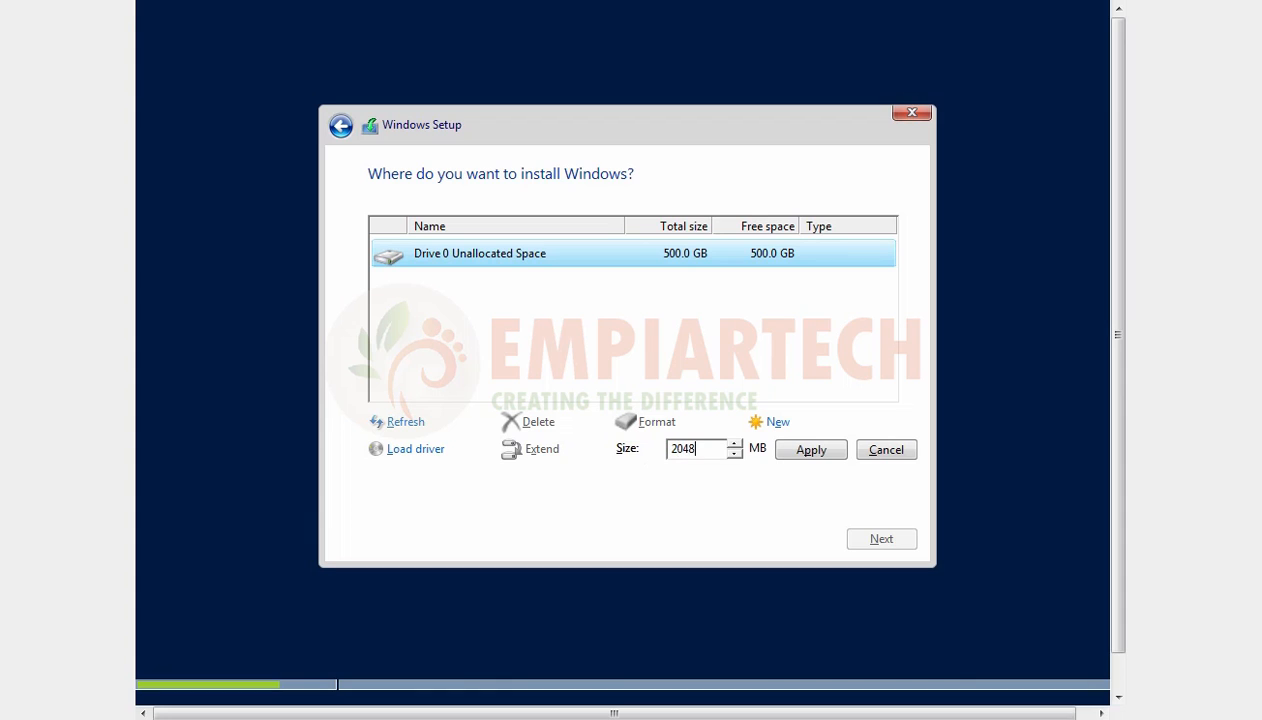
{"action": "left_click", "coordinate": [812, 452]}
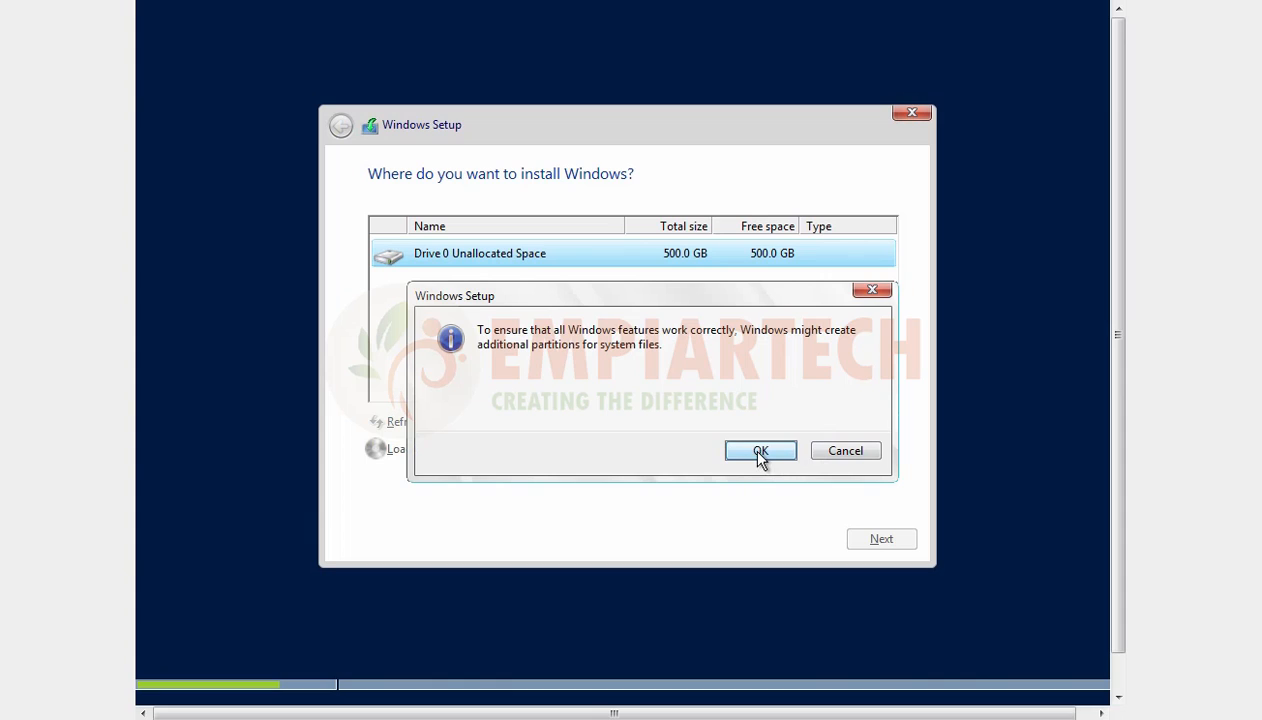
{"action": "left_click", "coordinate": [760, 452]}
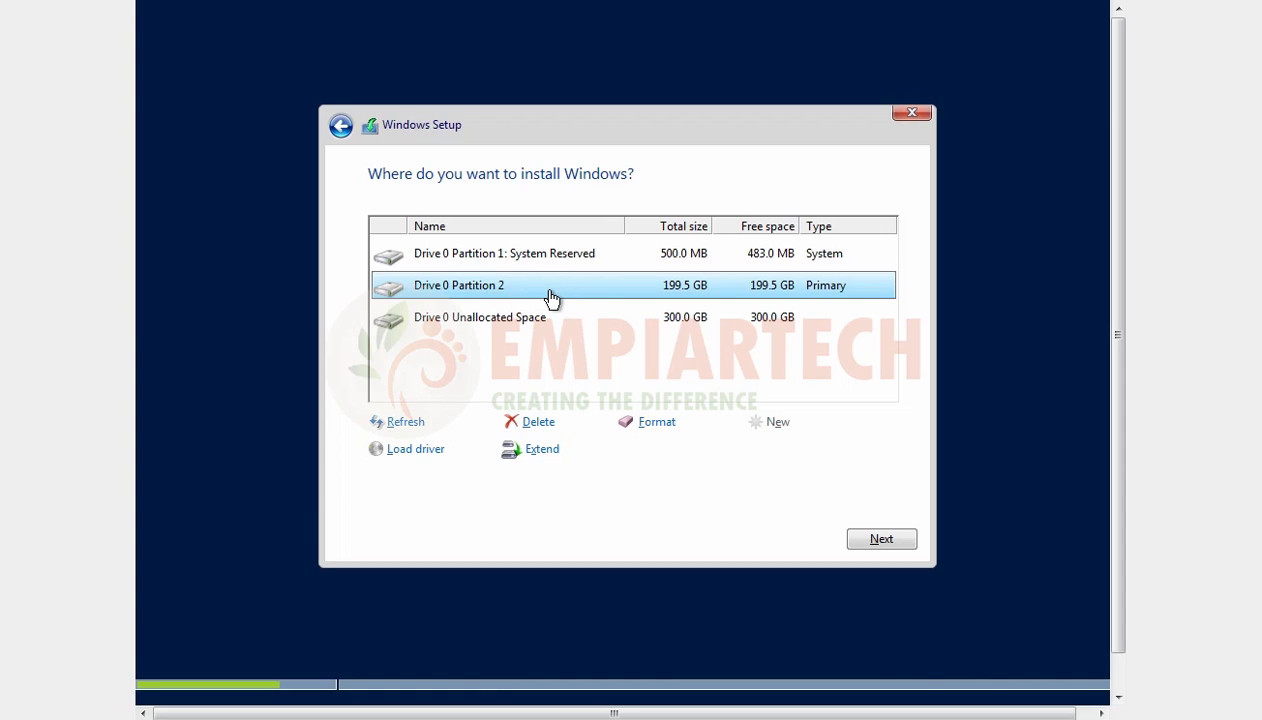
{"action": "left_click", "coordinate": [893, 549]}
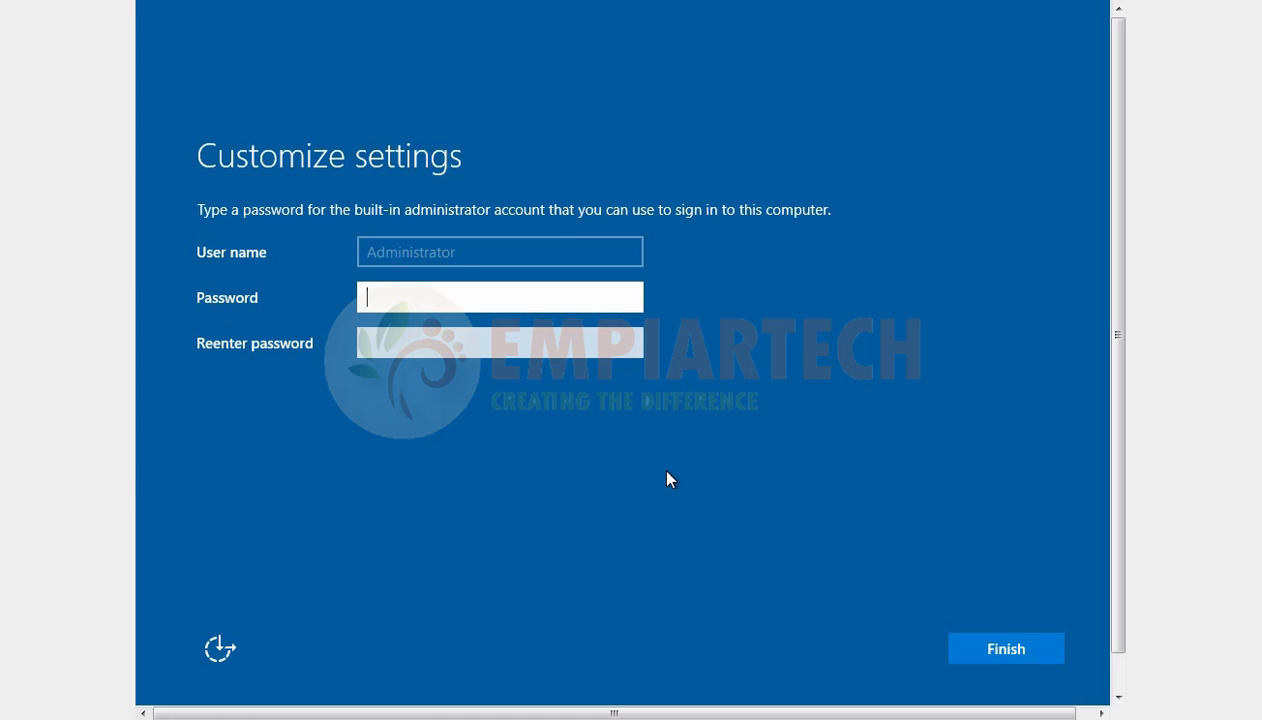
Step: Enter and re-enter a password for the built-in Administrator account and finish the setup
{"action": "type", "text": "••••••••"}
{"action": "key", "text": "Tab"}
{"action": "type", "text": "••••••••"}
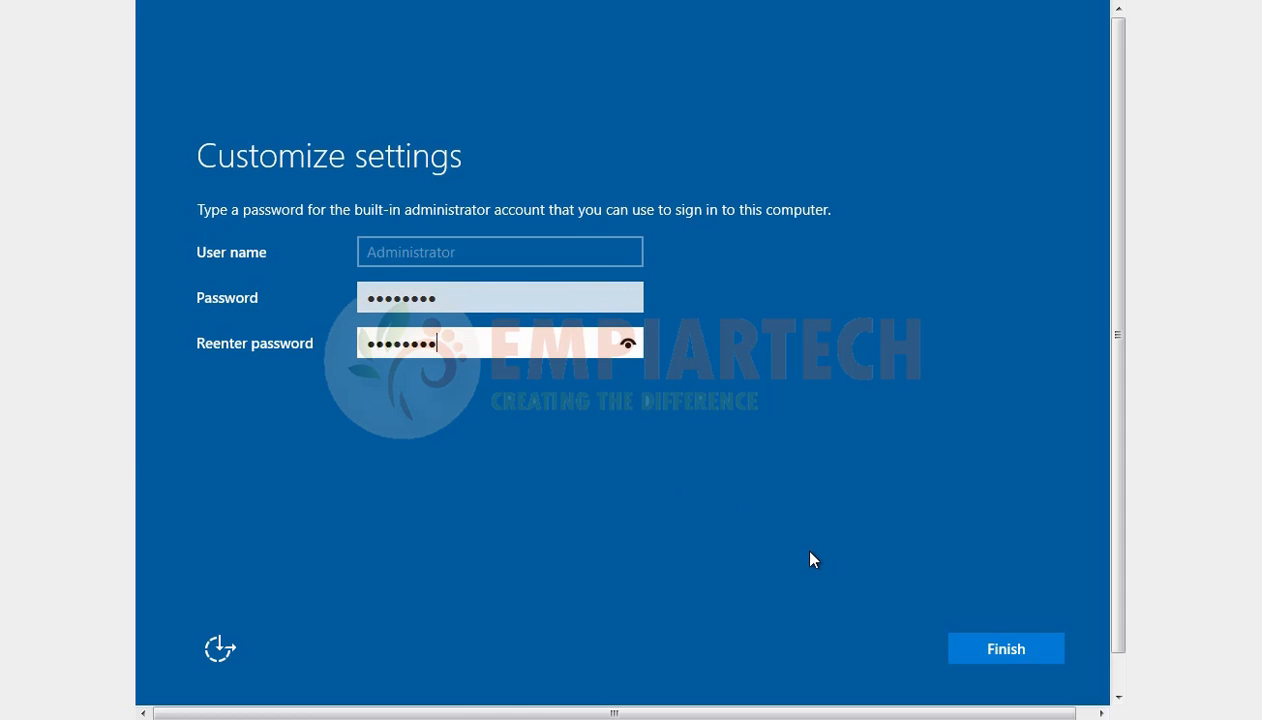
{"action": "left_click", "coordinate": [987, 649]}
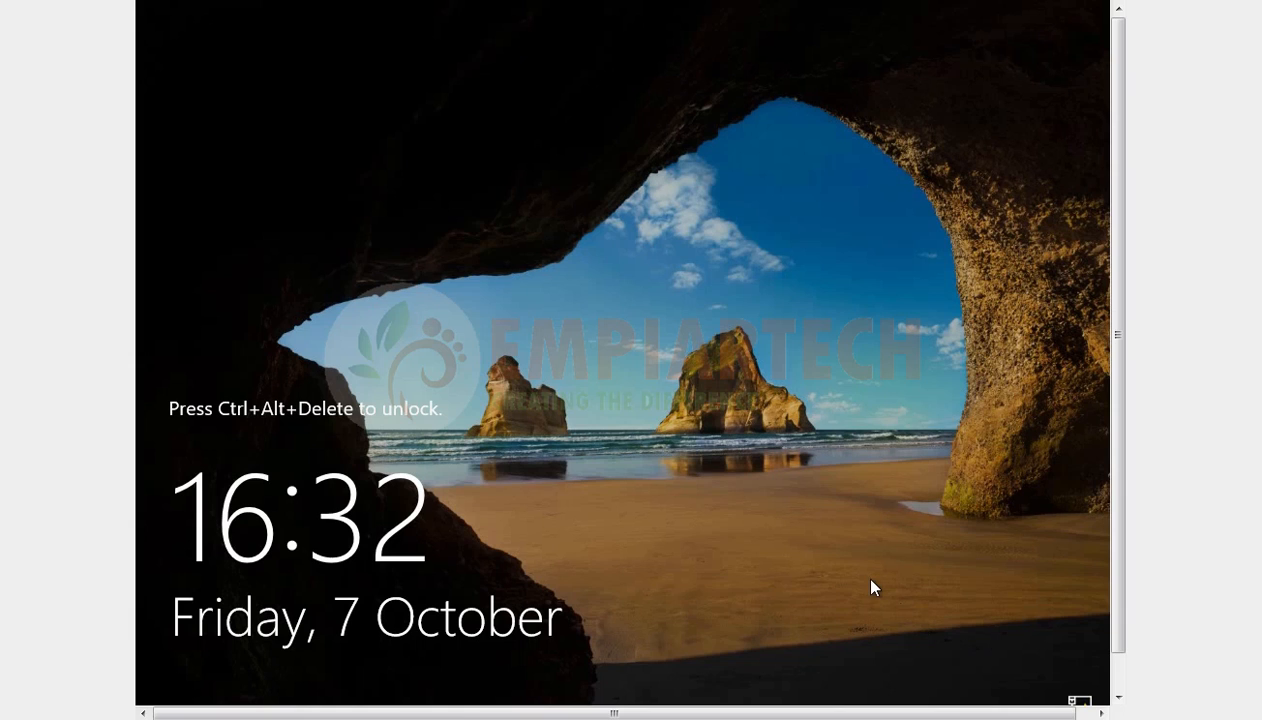
Step: Unlock the server and sign in as Administrator with the account password
{"action": "key", "text": "ctrl+alt+Delete"}
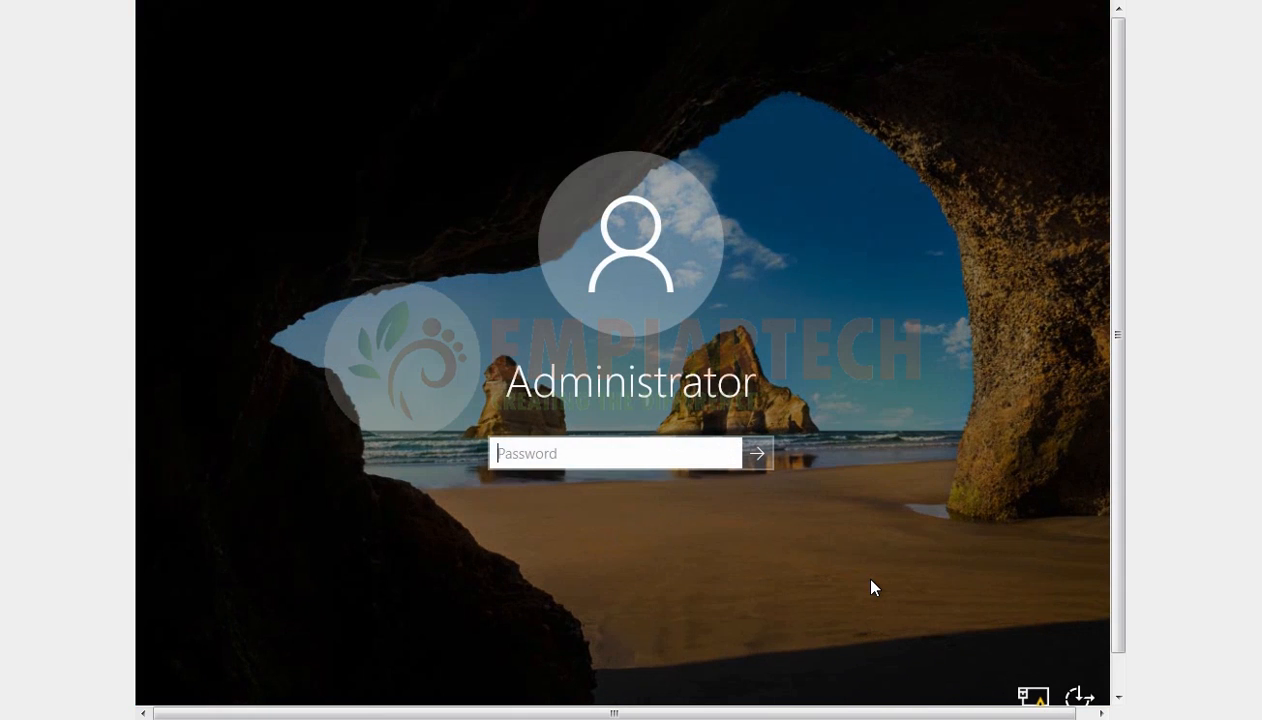
{"action": "type", "text": "*********"}
{"action": "key", "text": "Return"}
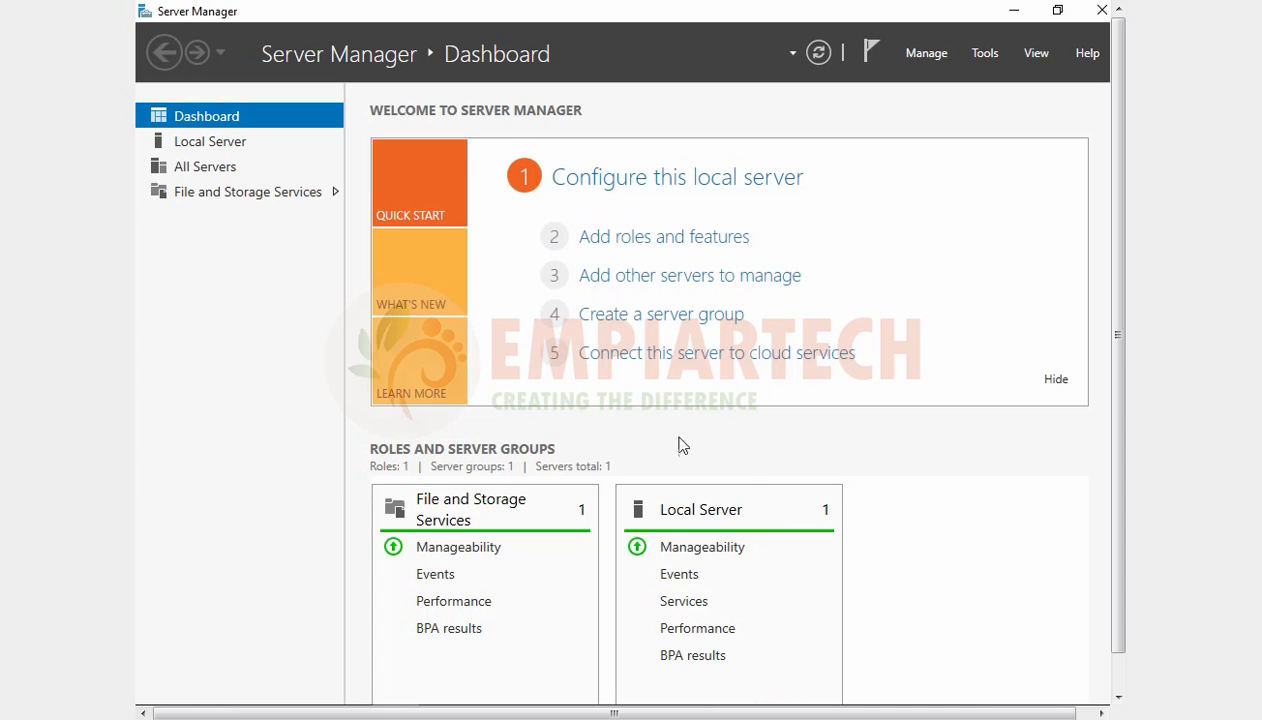
Step: Rename the local server to SERVER-2016, keeping it in WORKGROUP, and postpone the restart
{"action": "left_click", "coordinate": [226, 147]}
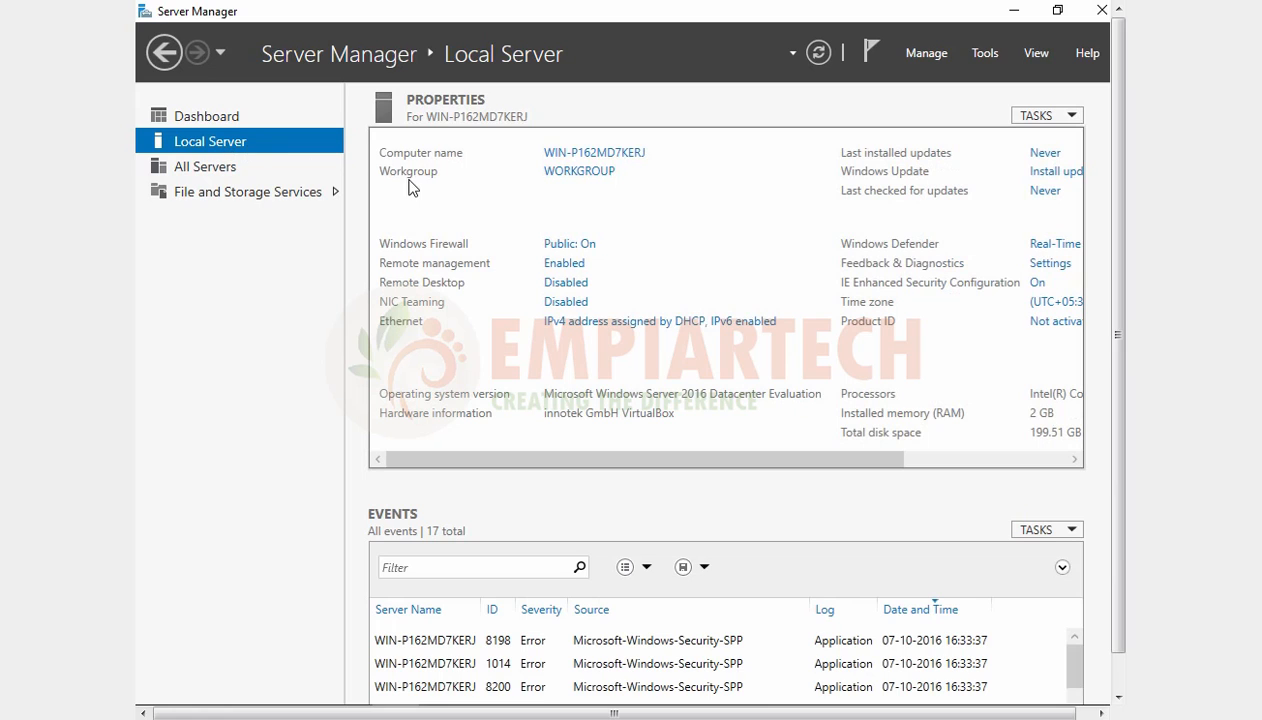
{"action": "left_click", "coordinate": [587, 154]}
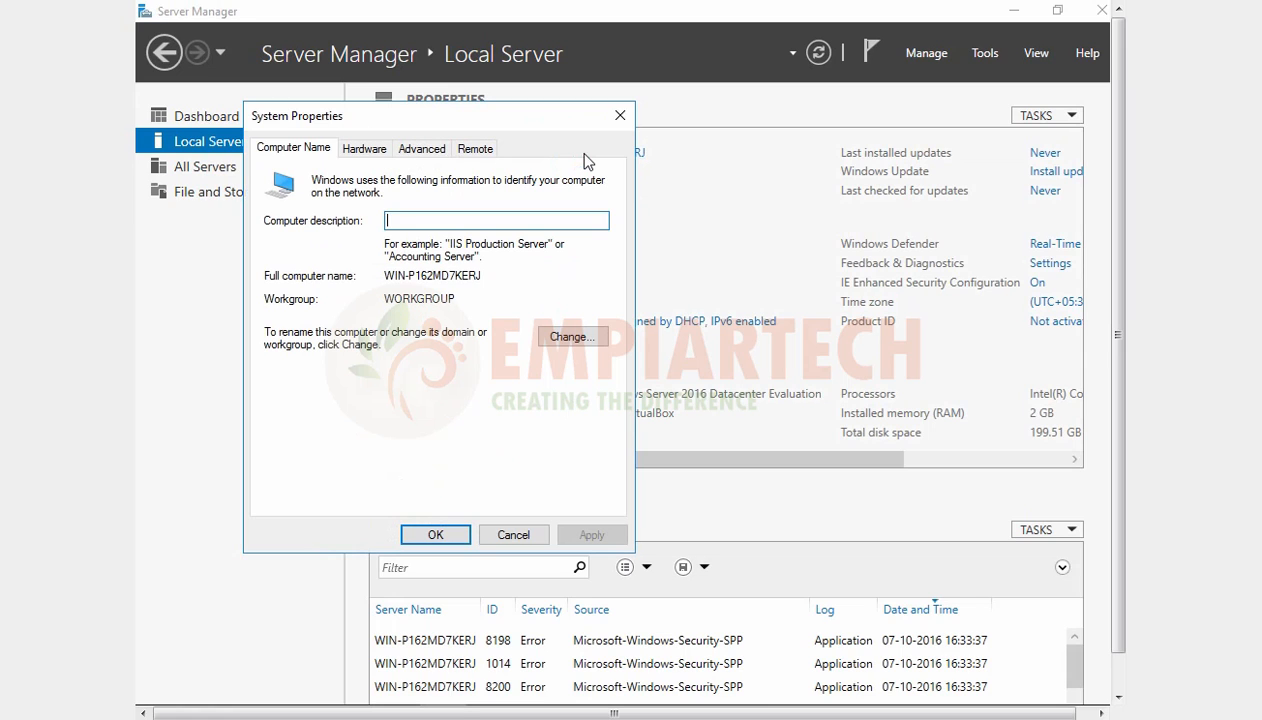
{"action": "left_click", "coordinate": [584, 338]}
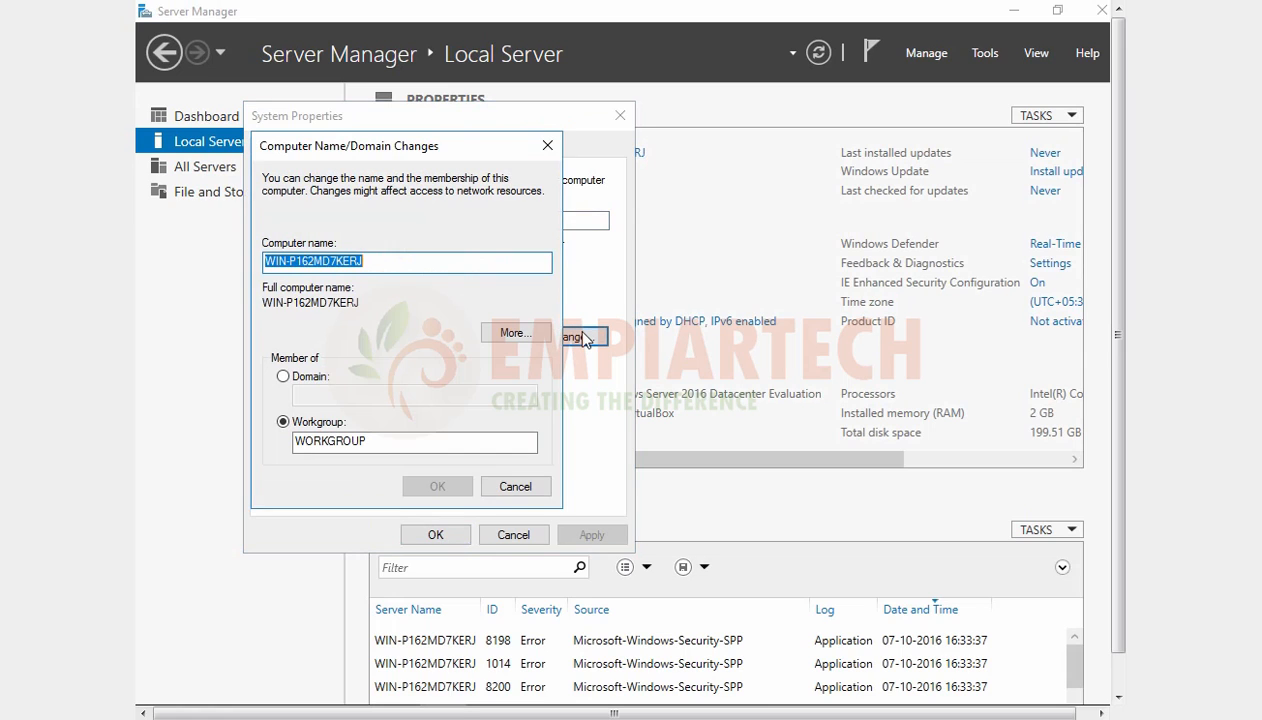
{"action": "type", "text": "SERVER"}
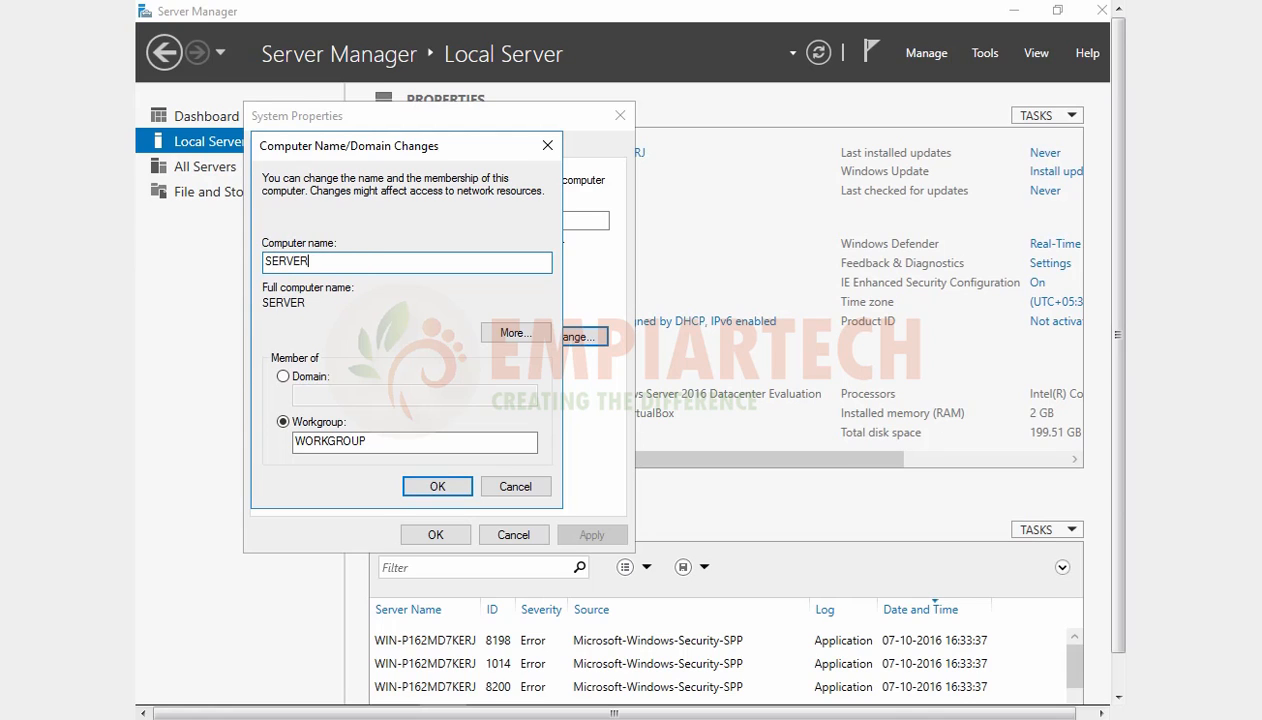
{"action": "type", "text": "-2016"}
{"action": "left_click", "coordinate": [430, 485]}
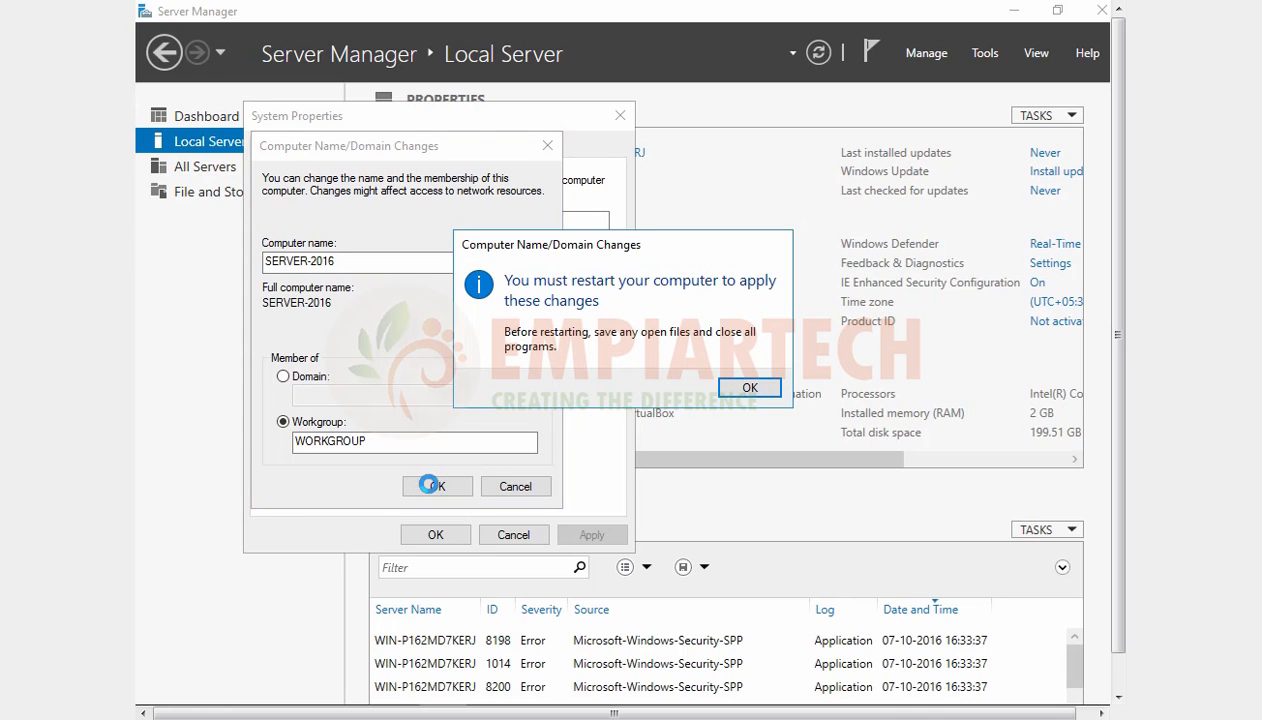
{"action": "left_click", "coordinate": [756, 390]}
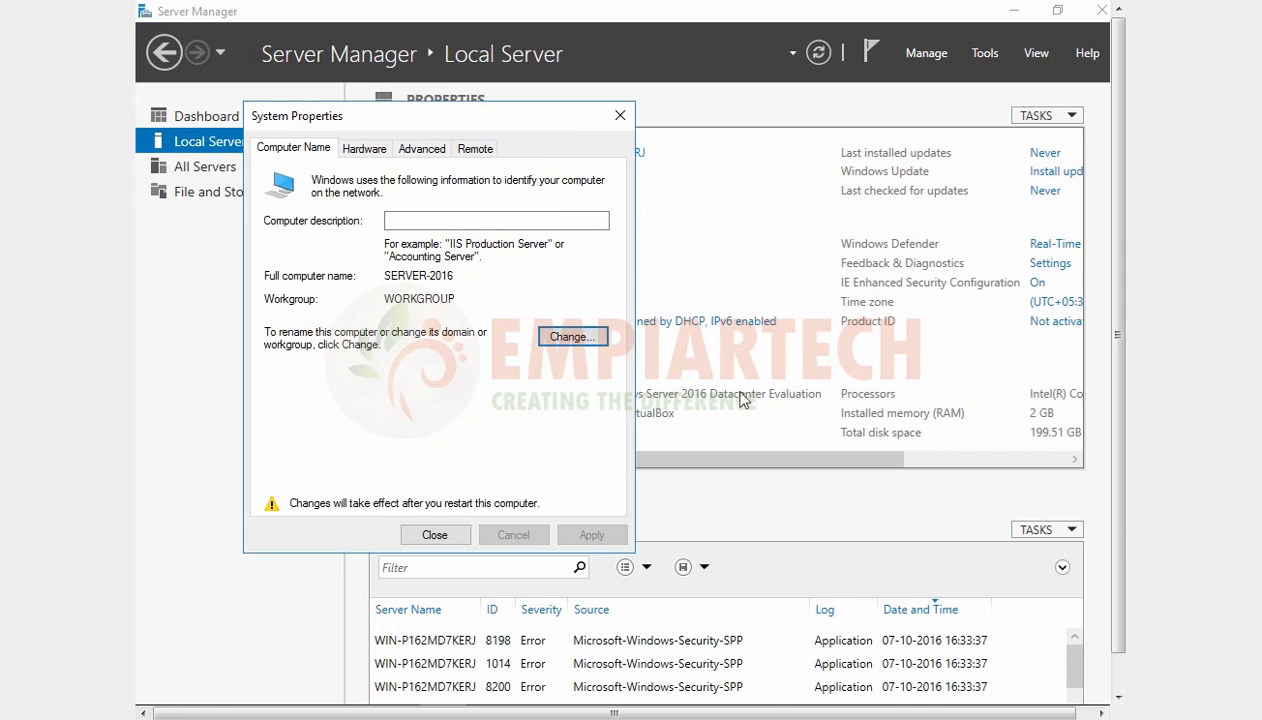
{"action": "left_click", "coordinate": [450, 537]}
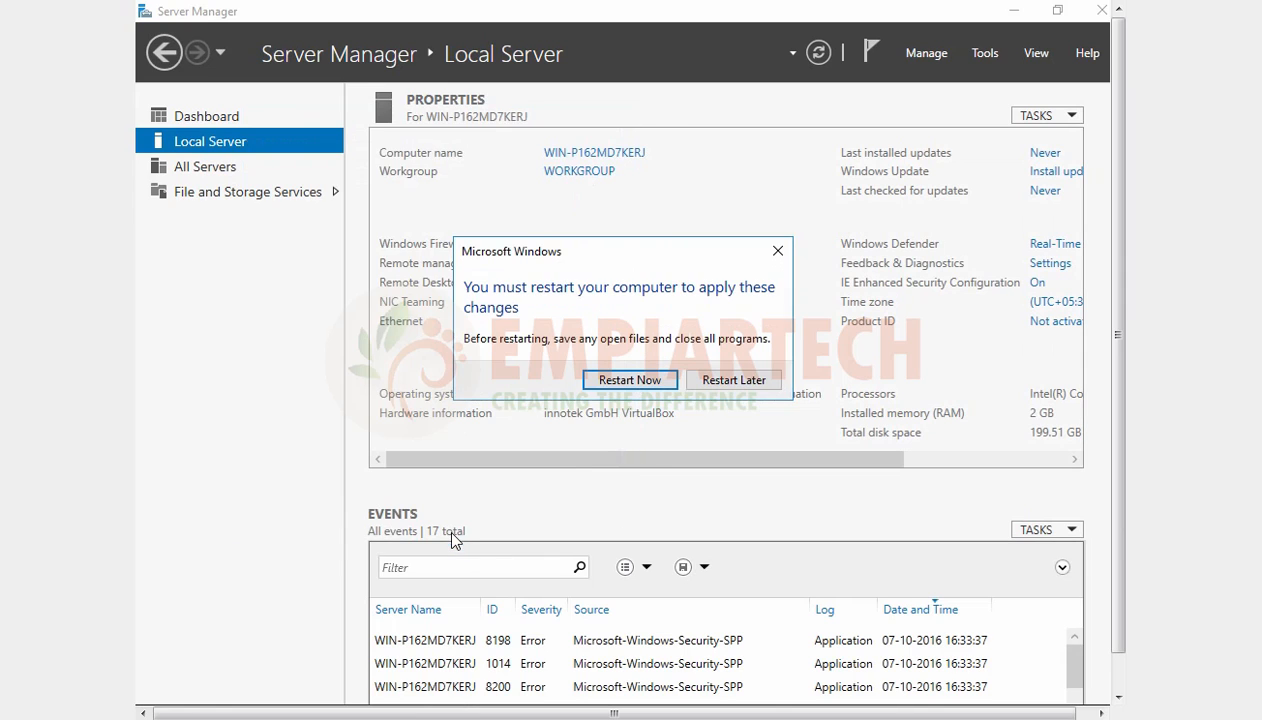
{"action": "left_click", "coordinate": [735, 381]}
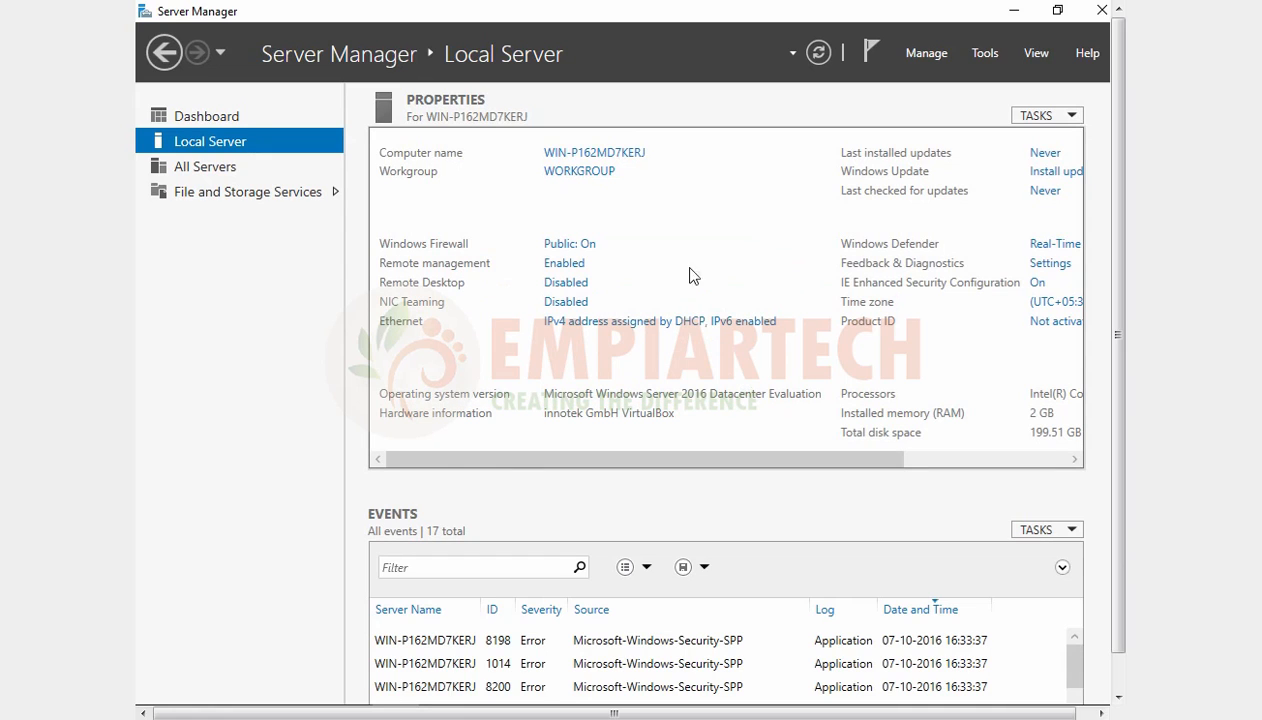
Step: Review the local server's workgroup properties and the Windows Firewall settings, closing each window without changes
{"action": "left_click", "coordinate": [582, 174]}
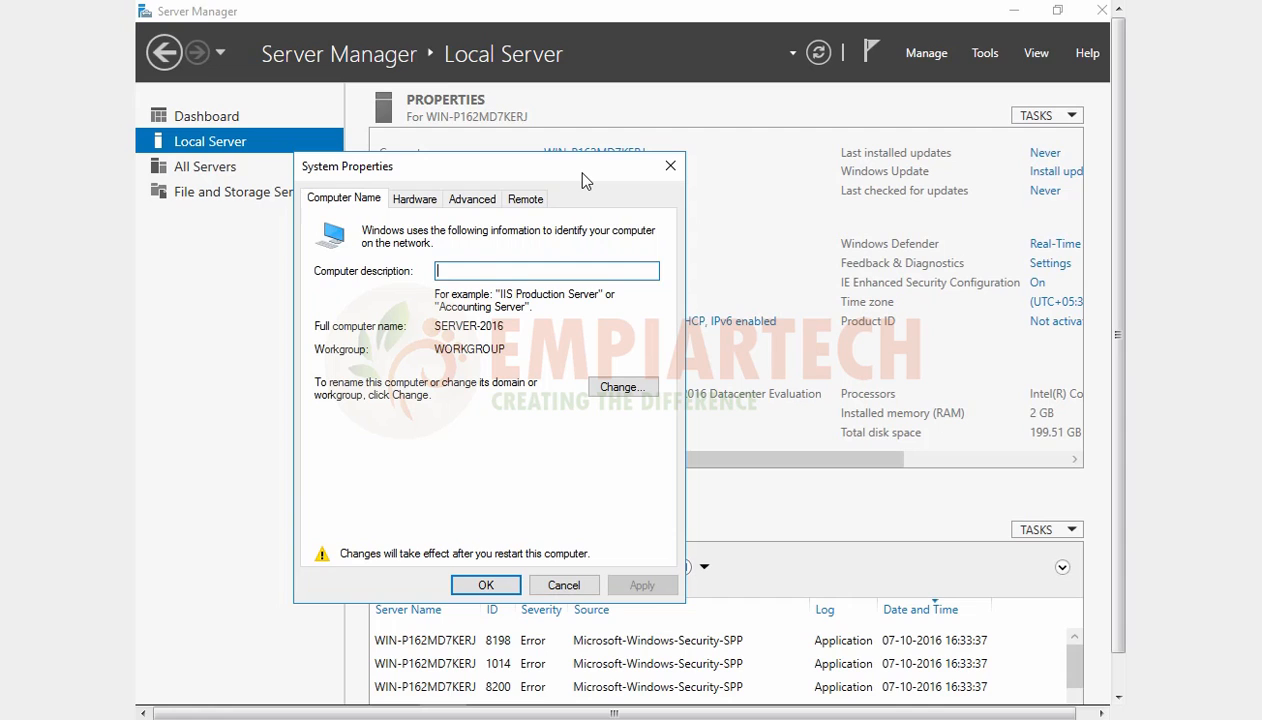
{"action": "left_click", "coordinate": [672, 167]}
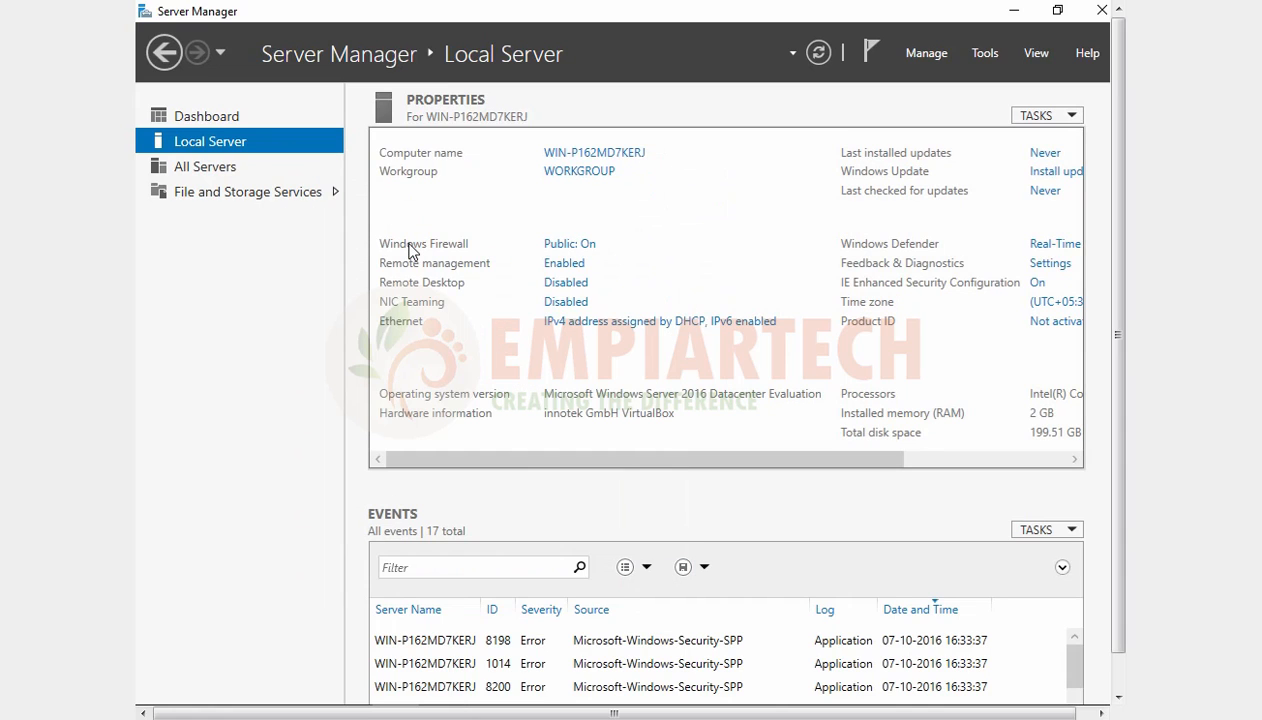
{"action": "left_click", "coordinate": [564, 248]}
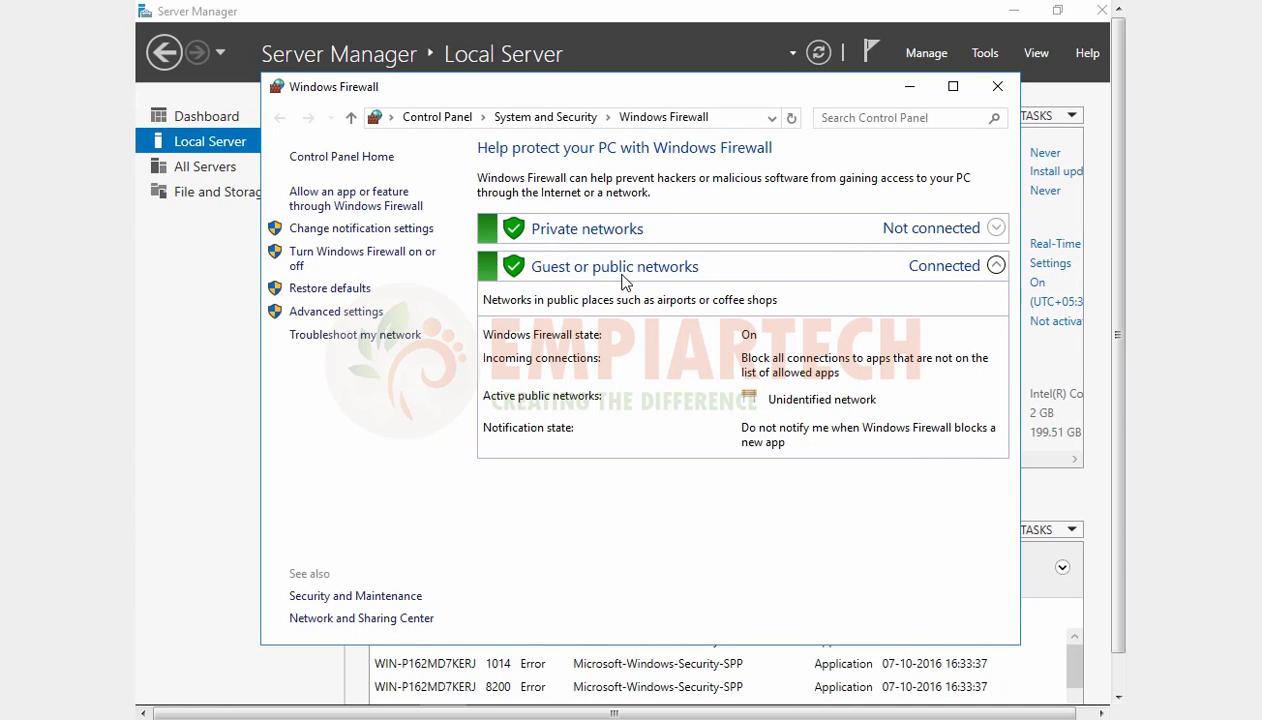
{"action": "left_click", "coordinate": [997, 87]}
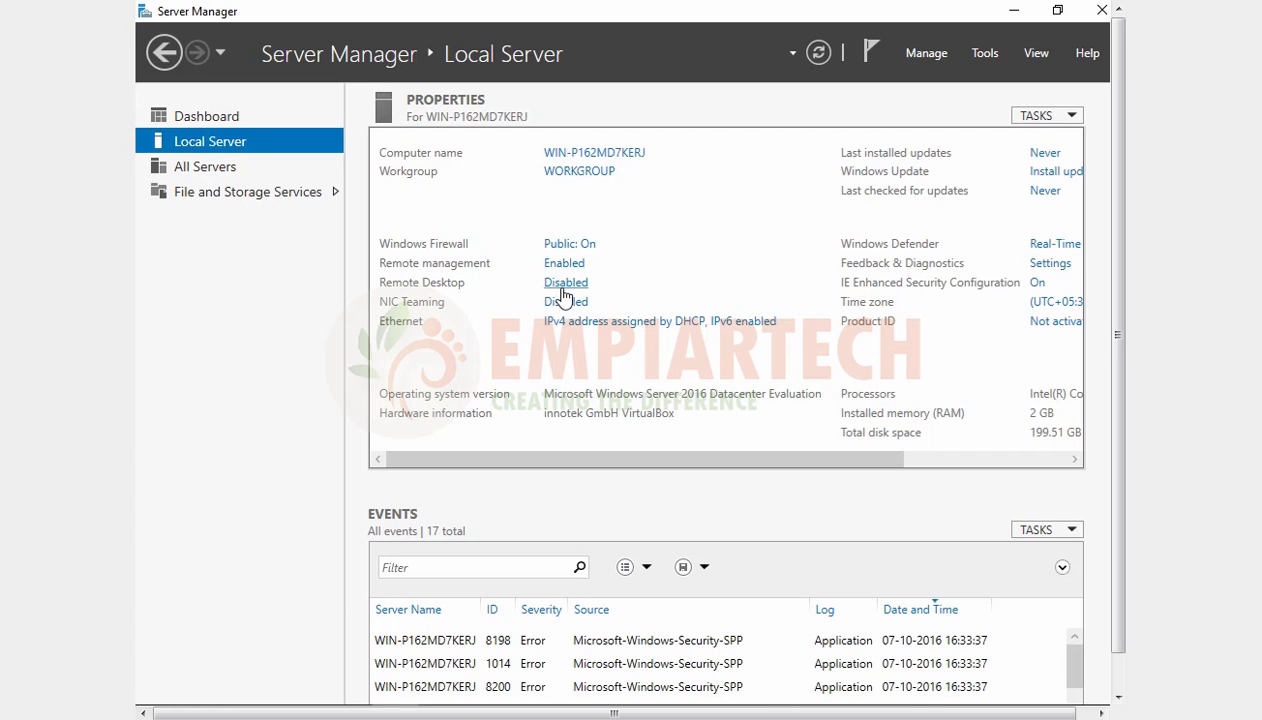
Step: Allow Remote Desktop connections to the local server with Network Level Authentication, accepting the firewall exception
{"action": "left_click", "coordinate": [565, 286]}
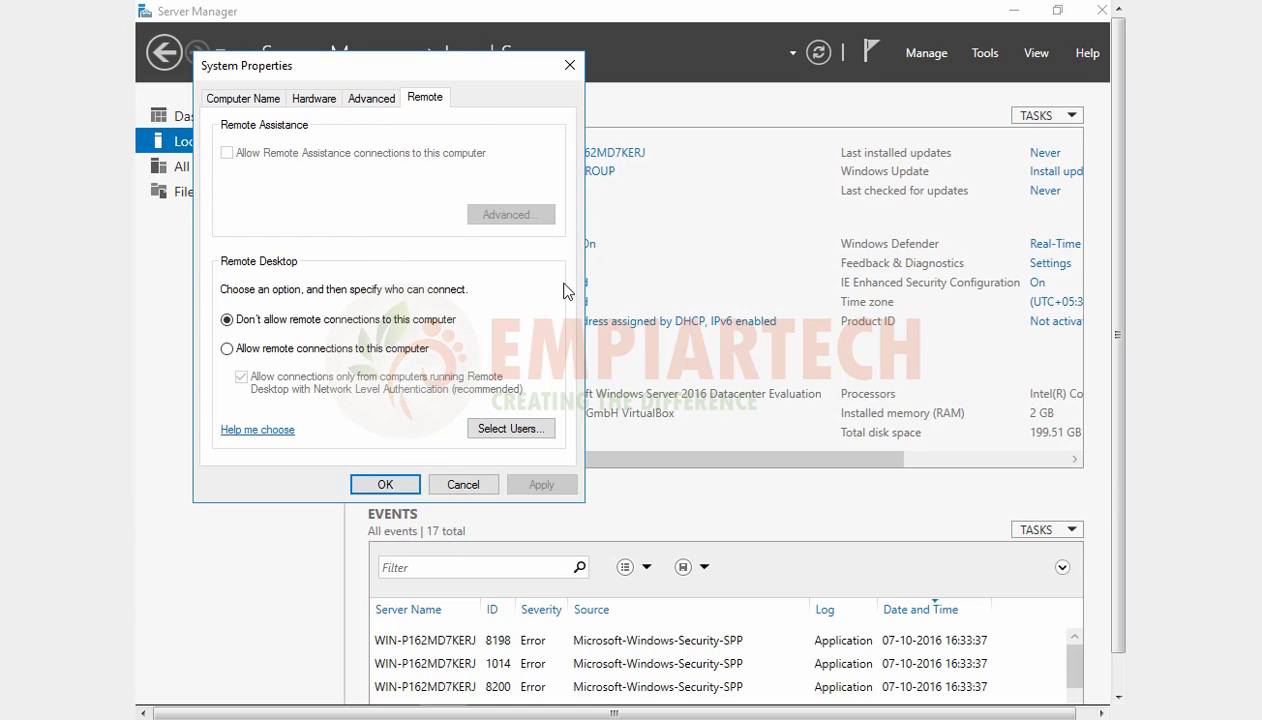
{"action": "left_click", "coordinate": [227, 349]}
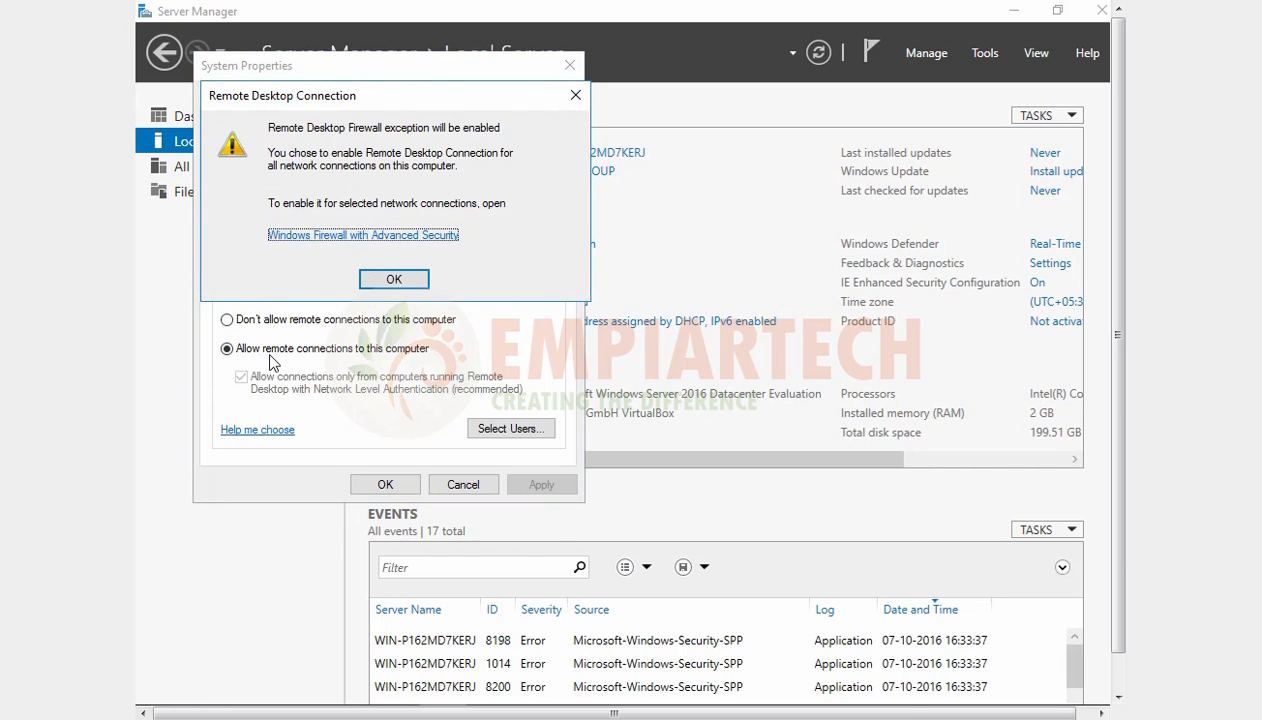
{"action": "left_click", "coordinate": [391, 281]}
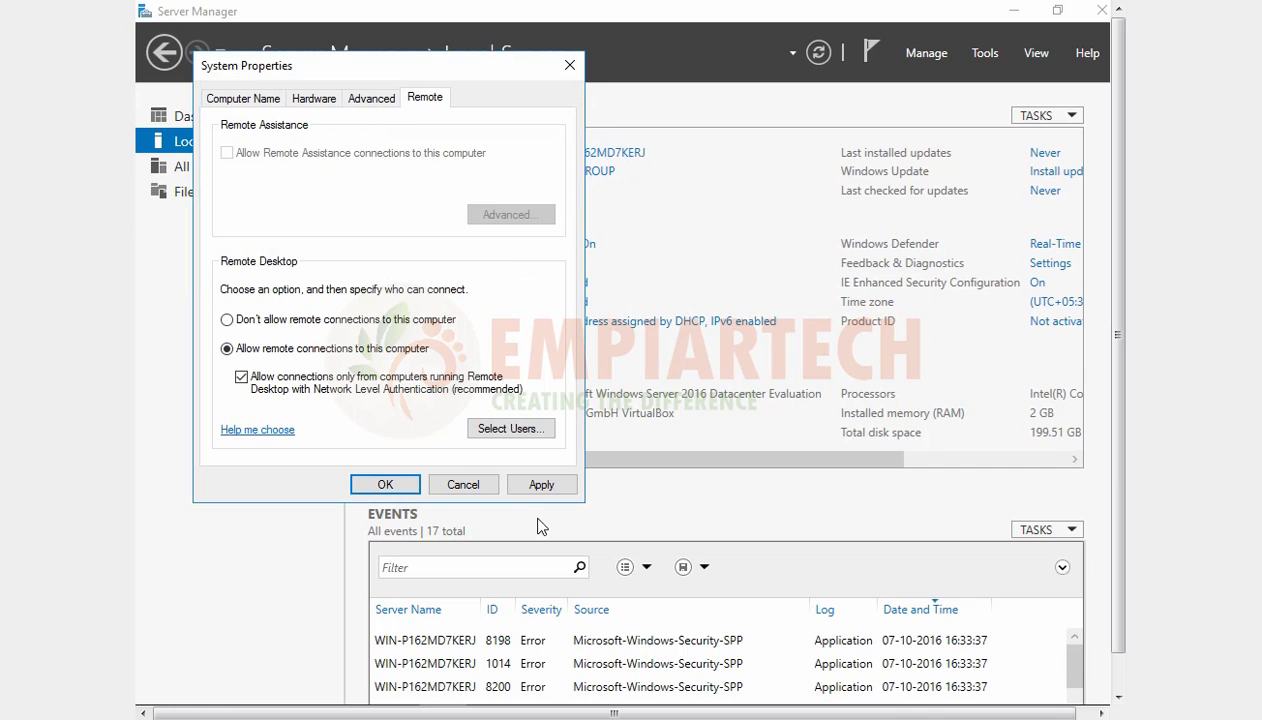
{"action": "left_click", "coordinate": [541, 485]}
{"action": "left_click", "coordinate": [396, 485]}
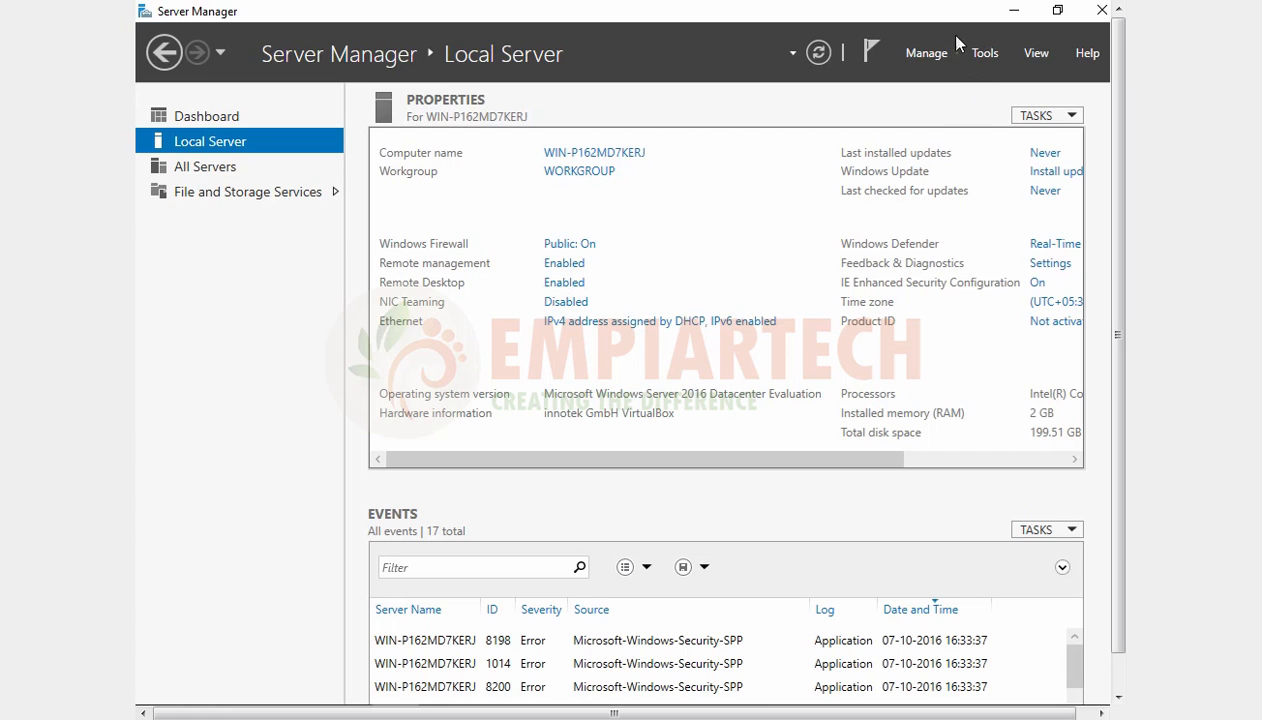
Step: Set the Server Manager properties so that it does not start automatically at logon
{"action": "left_click", "coordinate": [920, 50]}
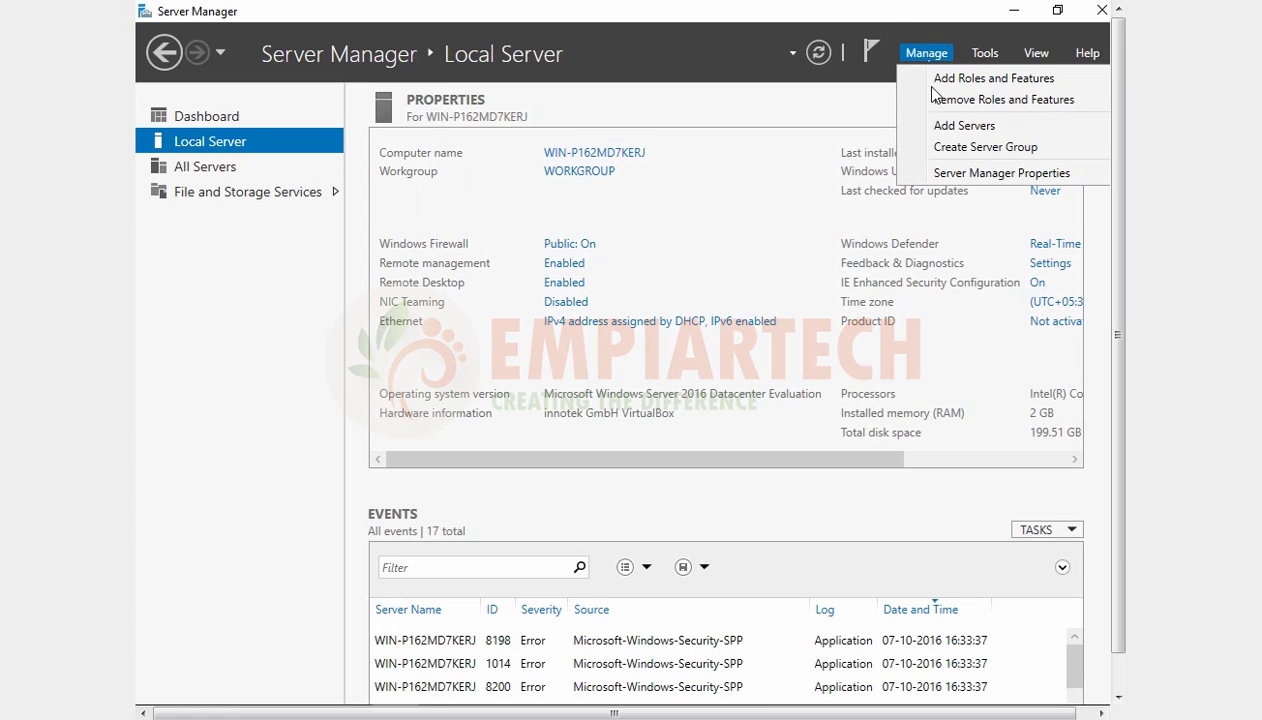
{"action": "left_click", "coordinate": [960, 178]}
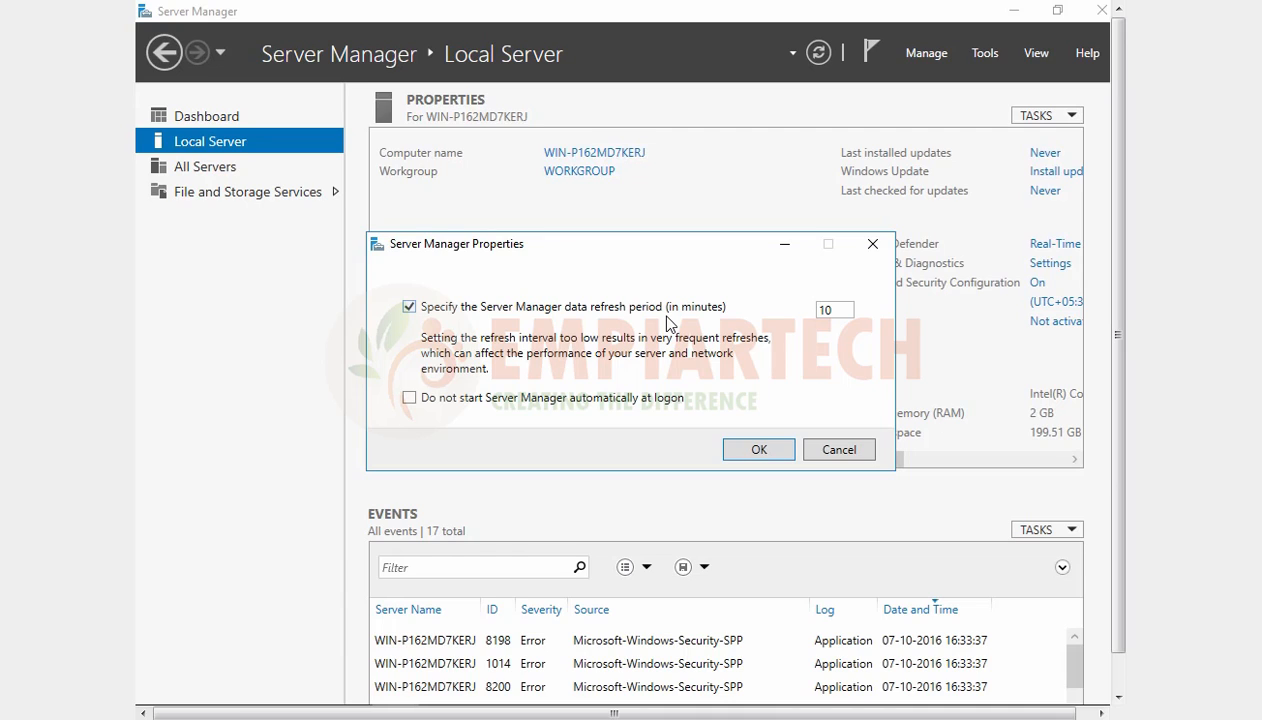
{"action": "left_click", "coordinate": [512, 404]}
{"action": "left_click", "coordinate": [757, 451]}
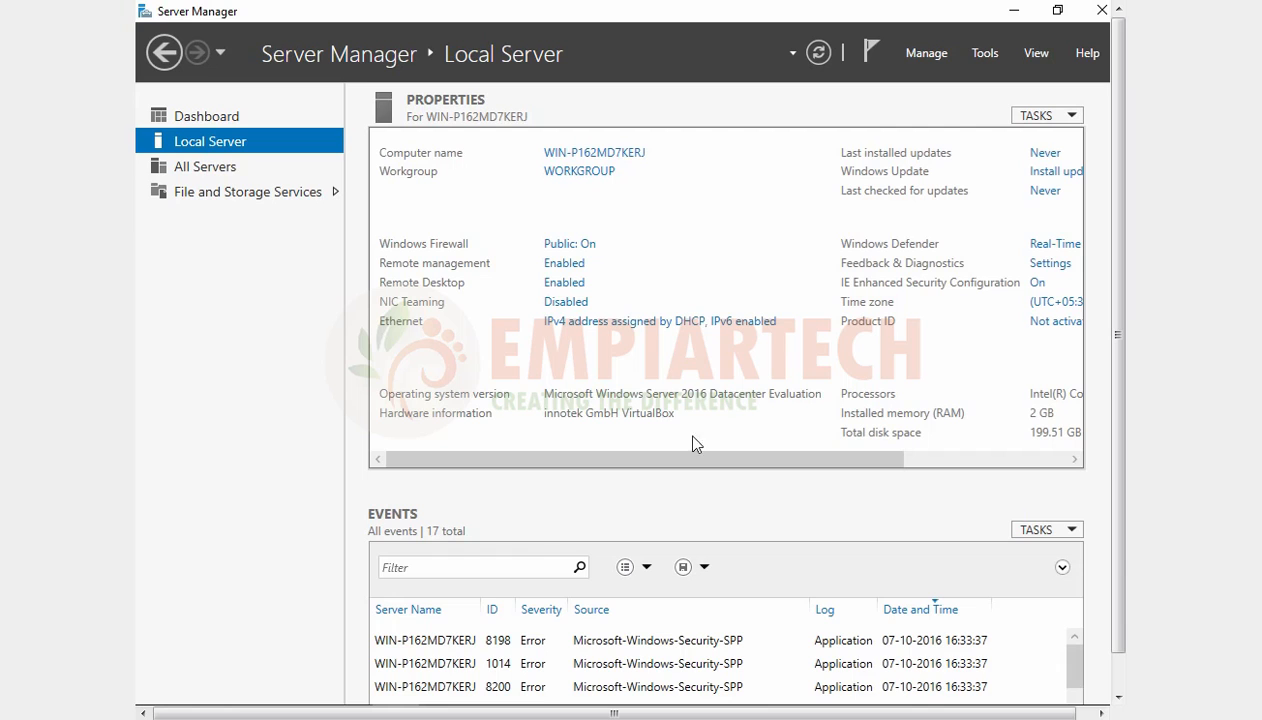
Step: Review the local server's Windows Defender and IE Enhanced Security Configuration settings, closing each window, and examine the remaining server properties
{"action": "left_click_drag", "start_coordinate": [721, 459], "coordinate": [889, 457]}
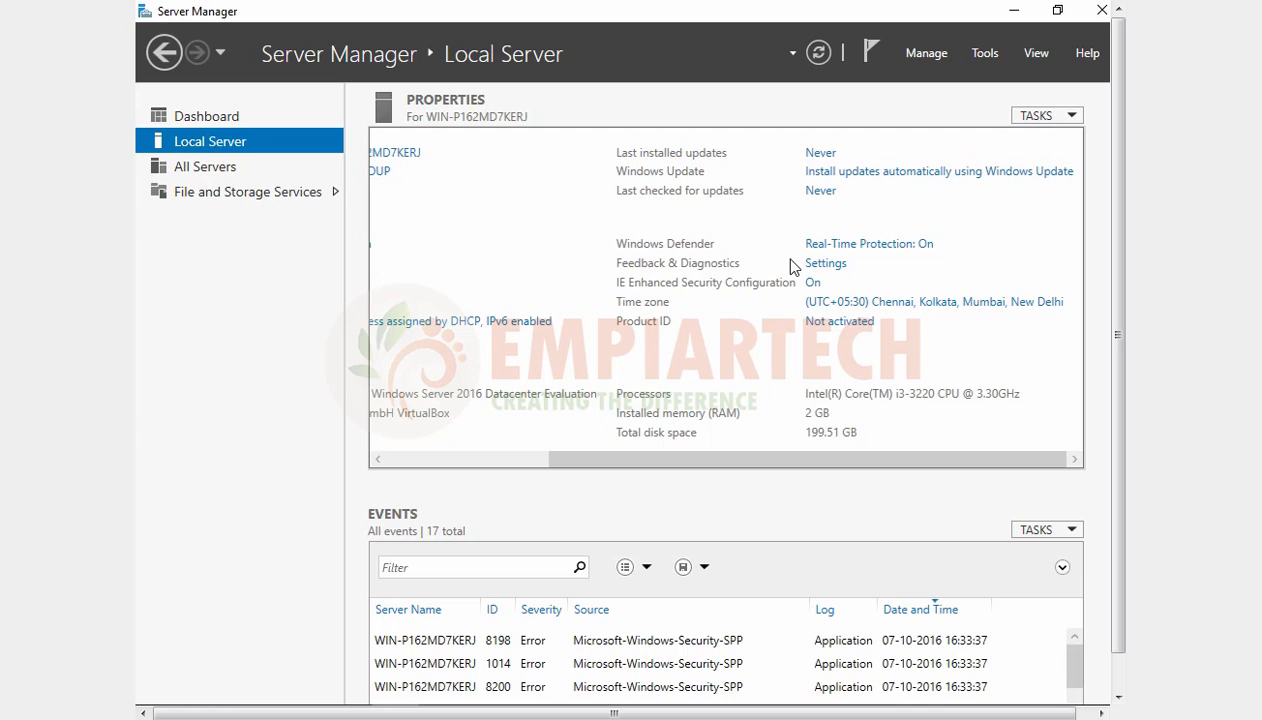
{"action": "left_click", "coordinate": [908, 245]}
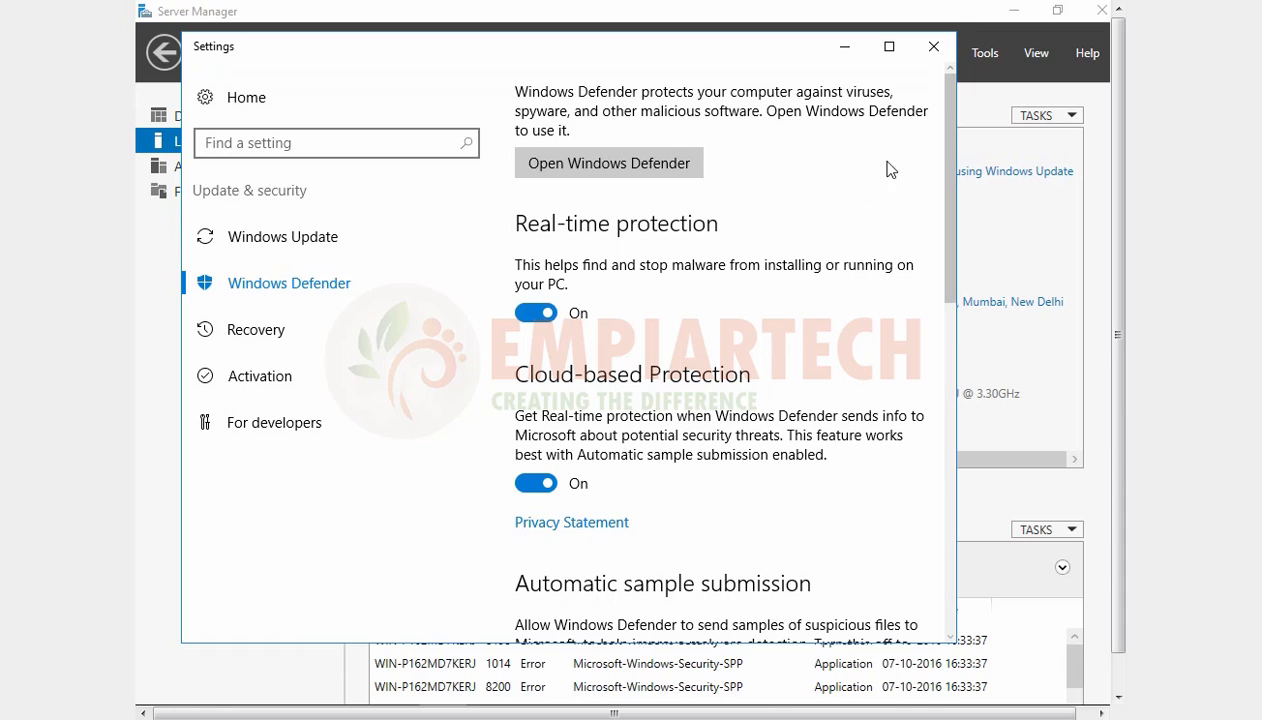
{"action": "left_click", "coordinate": [932, 47]}
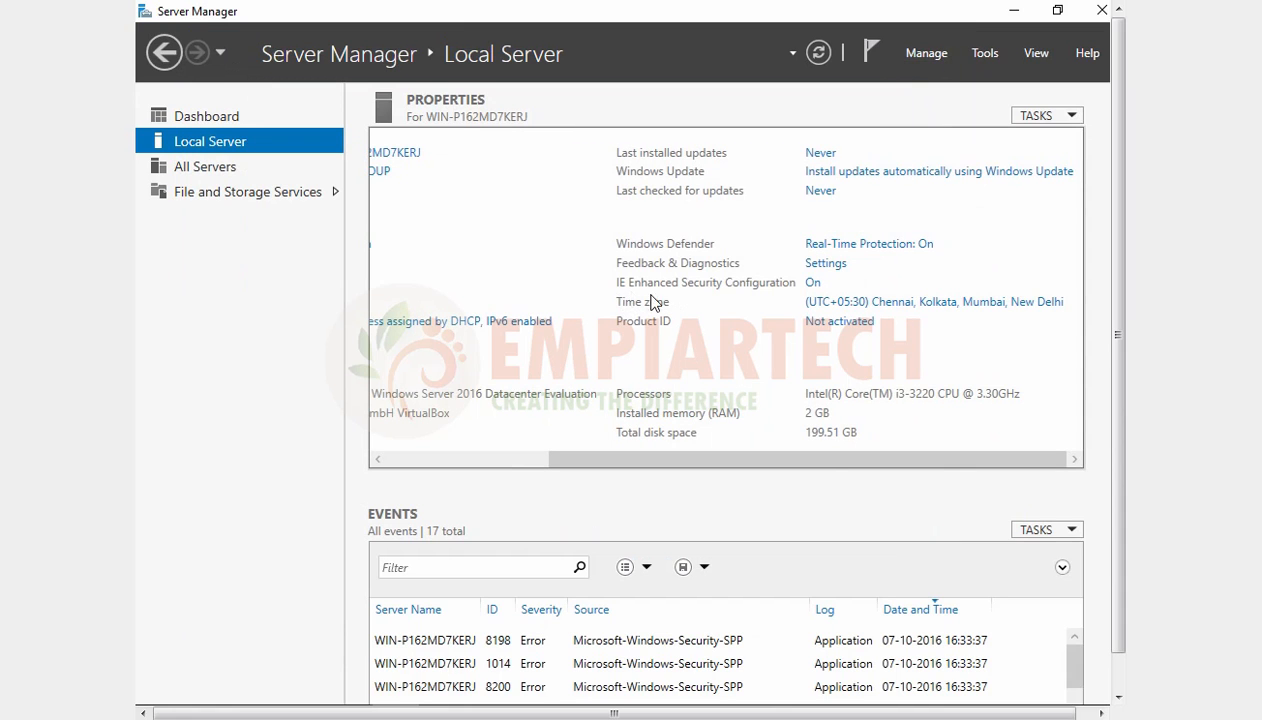
{"action": "left_click", "coordinate": [813, 285]}
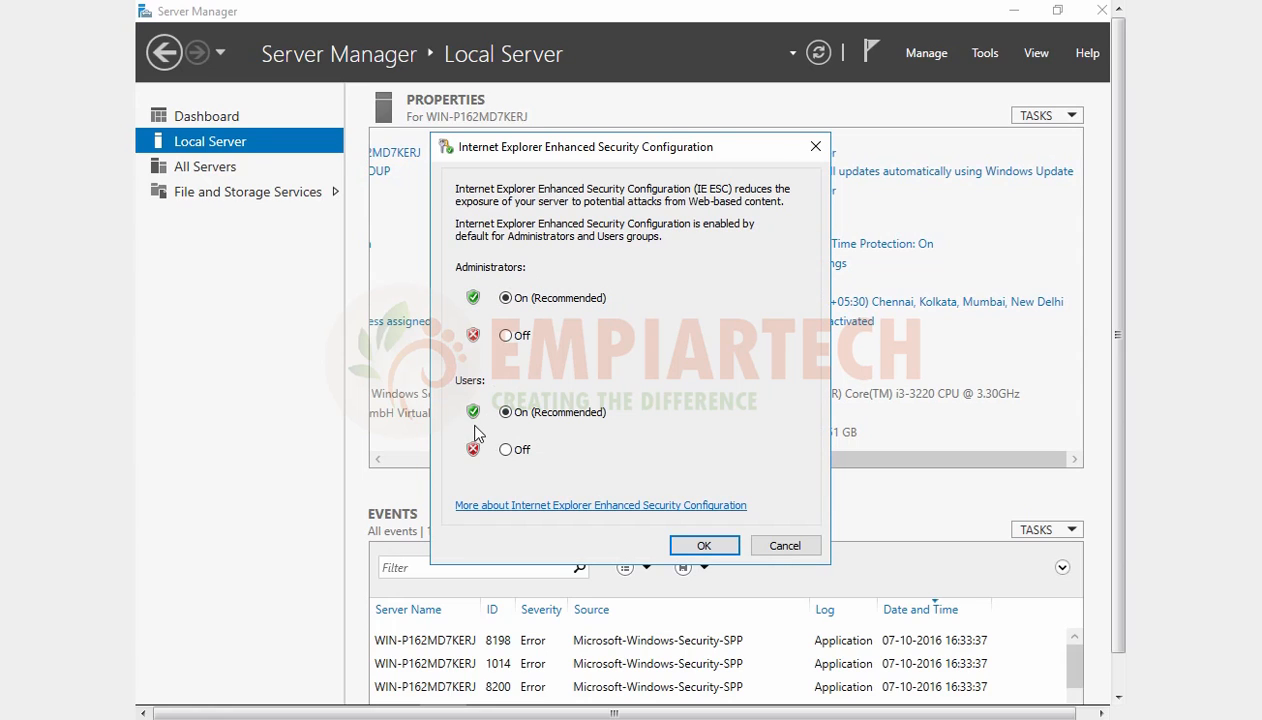
{"action": "left_click", "coordinate": [704, 545]}
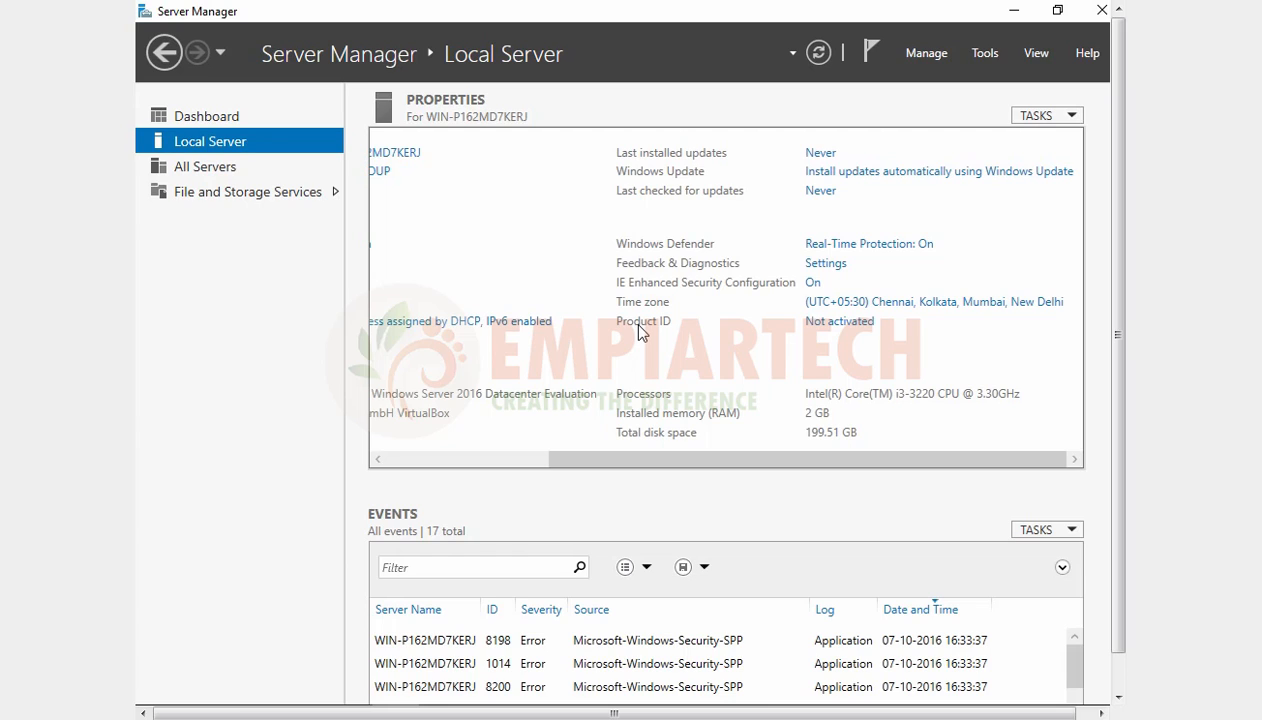
{"action": "left_click_drag", "start_coordinate": [648, 458], "coordinate": [544, 470]}
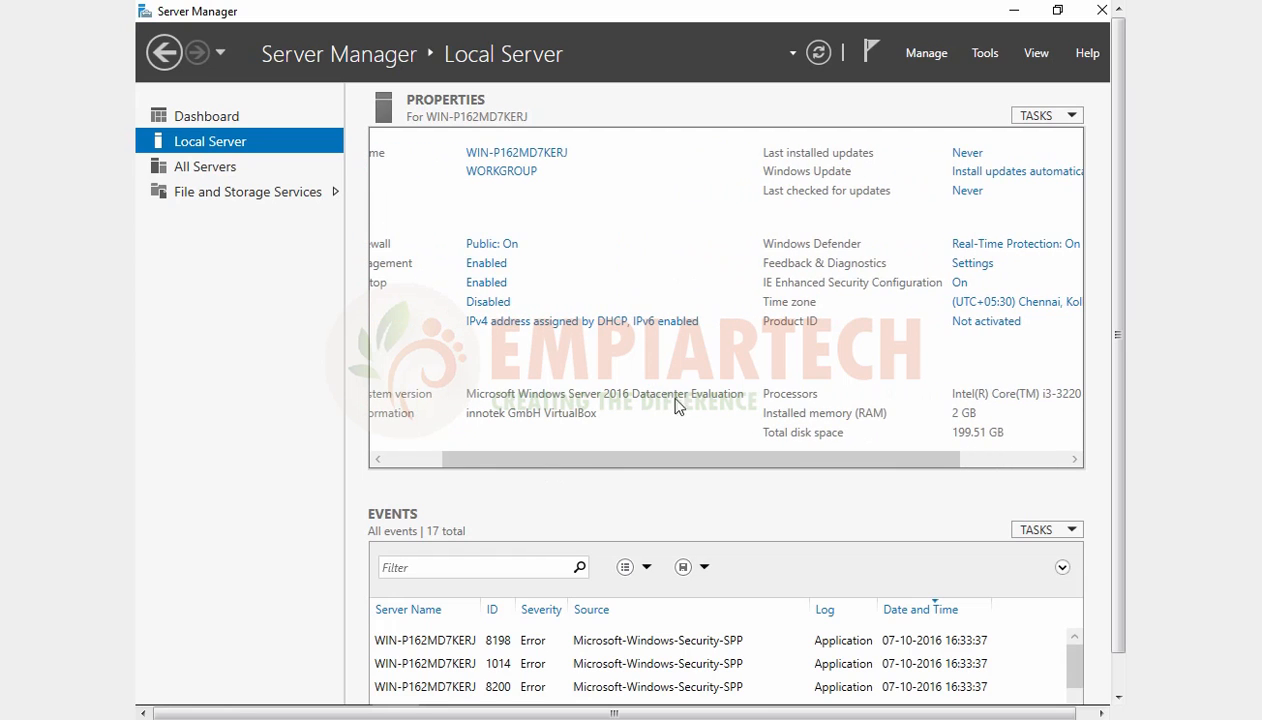
{"action": "left_click_drag", "start_coordinate": [749, 459], "coordinate": [855, 458]}
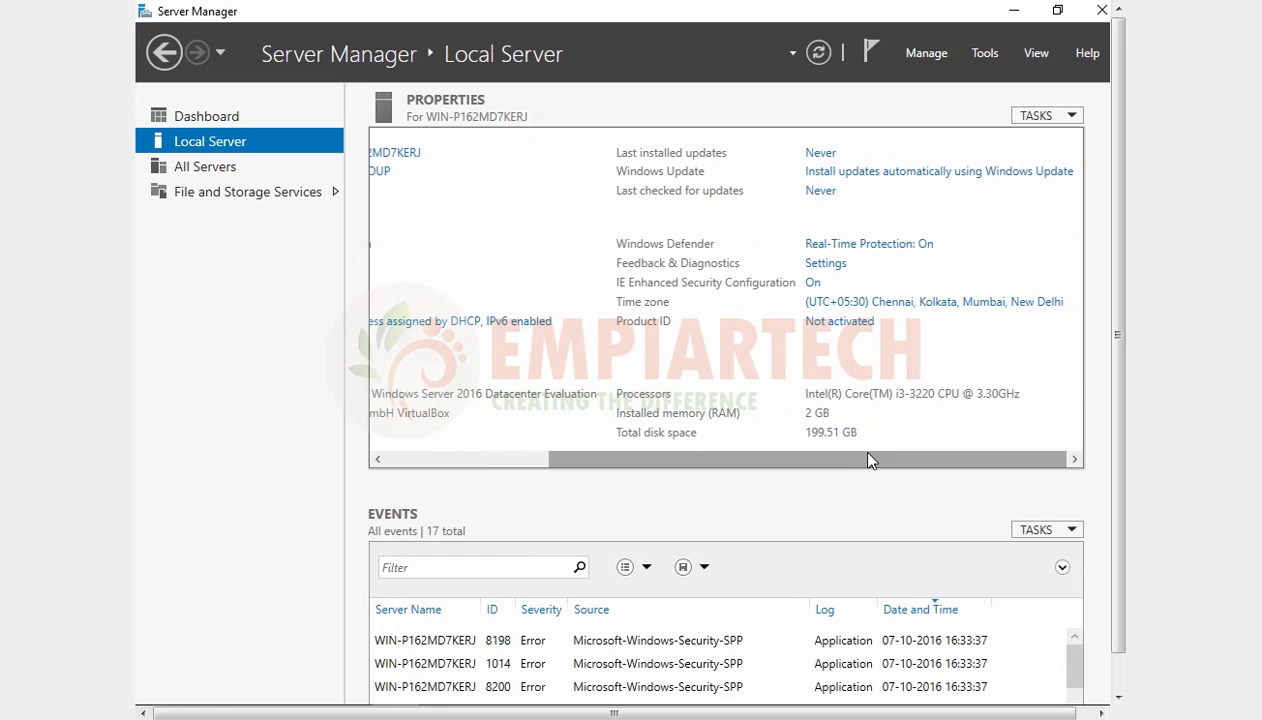